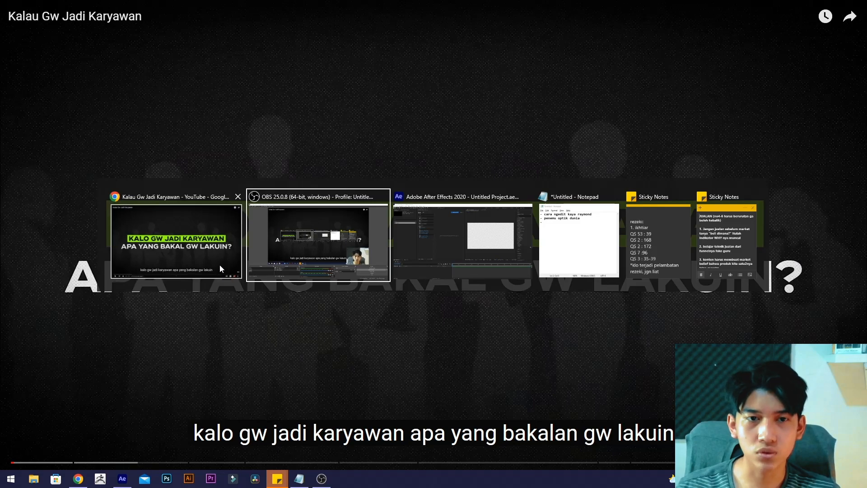
Open the Pexels website in a separate browser window and search it for "businessman"
key("Escape")
key("ctrl+t")
left_click_drag(703, 13, 524, 51)
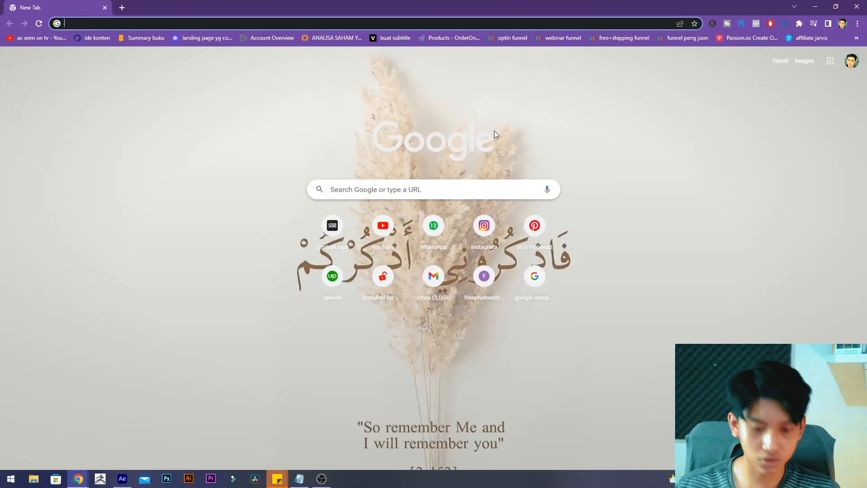
type("pexels")
key("Return")
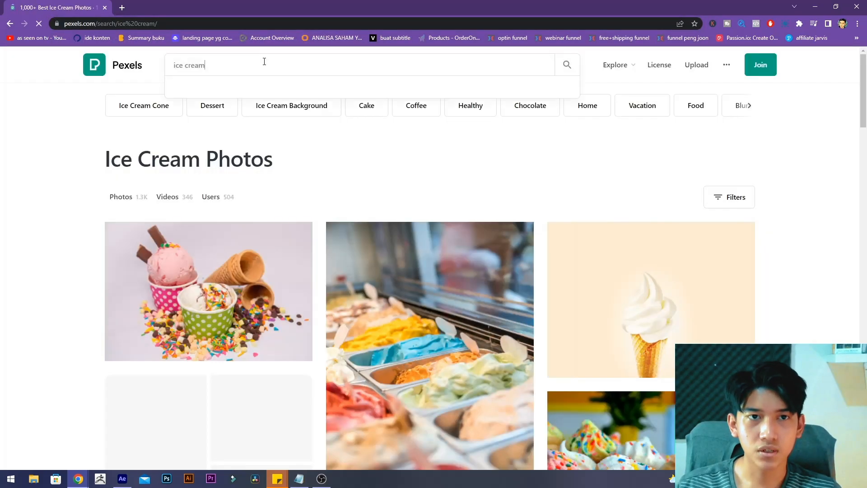
left_click(267, 55)
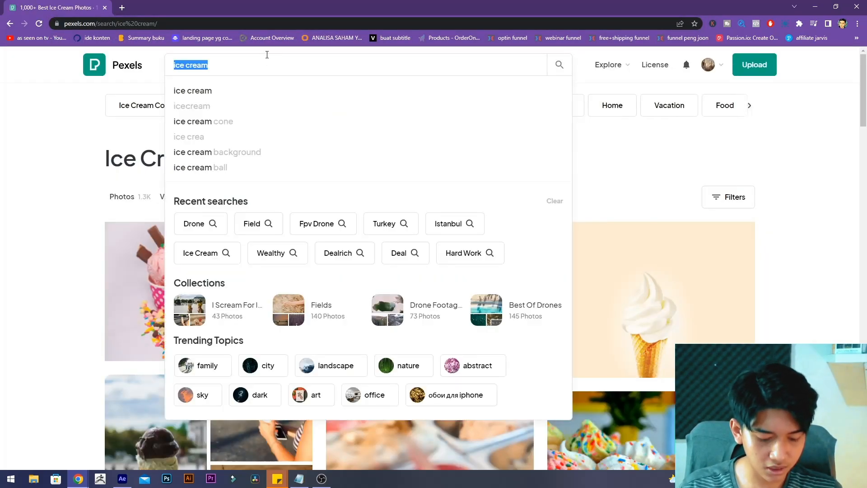
type("businessman")
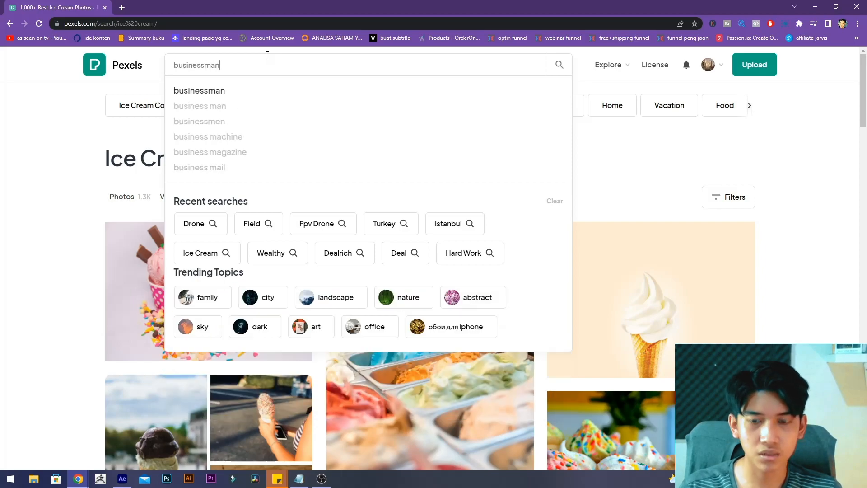
key("Return")
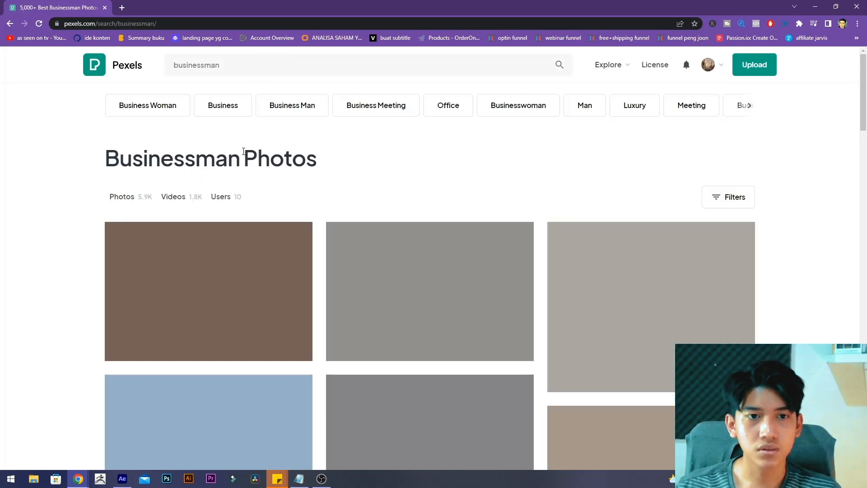
Browse the businessman photo results for a picture suited to the composition's background
scroll(474, 271, "down", 8)
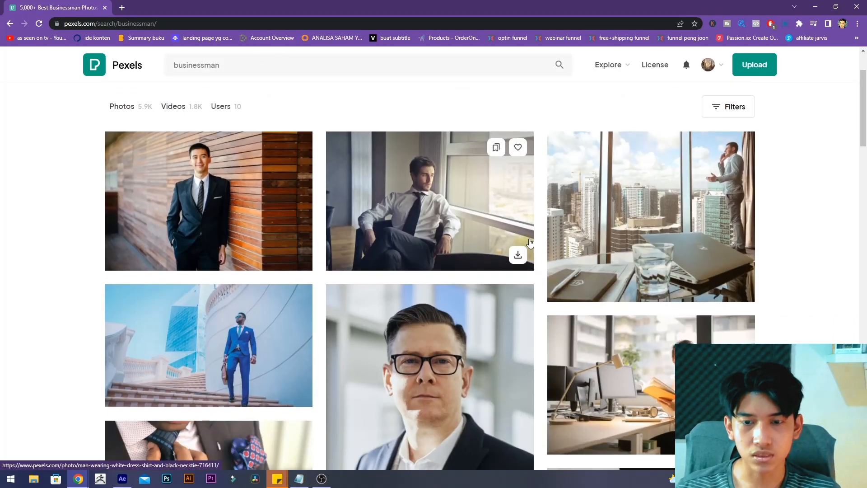
scroll(321, 305, "down", 15)
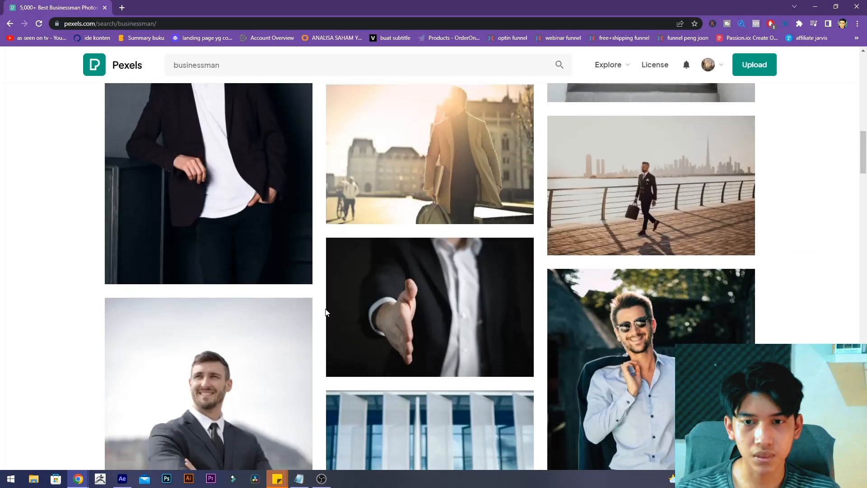
scroll(341, 318, "down", 18)
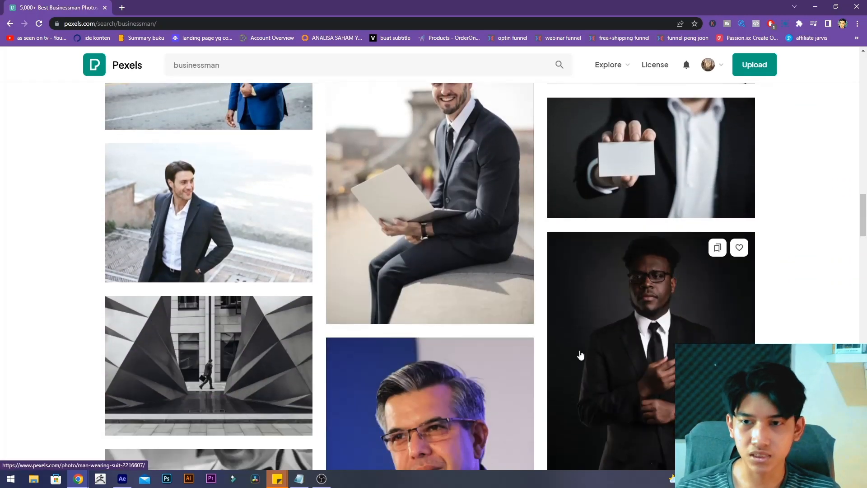
scroll(544, 353, "down", 15)
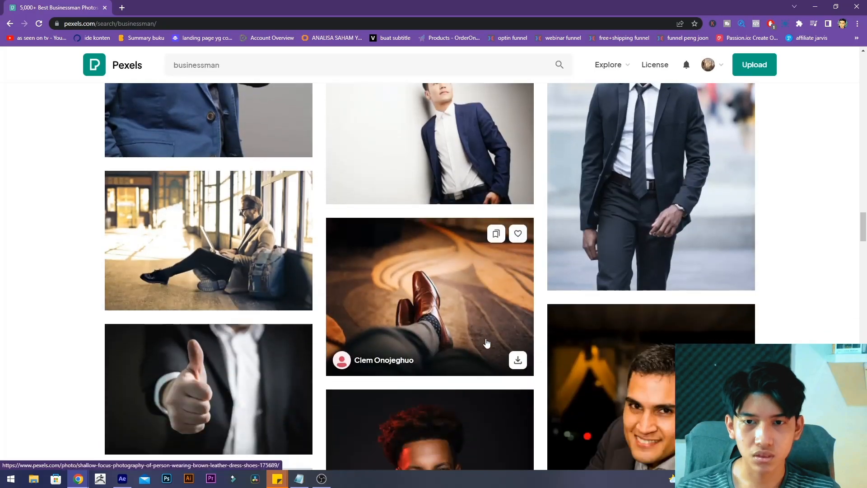
scroll(485, 341, "down", 15)
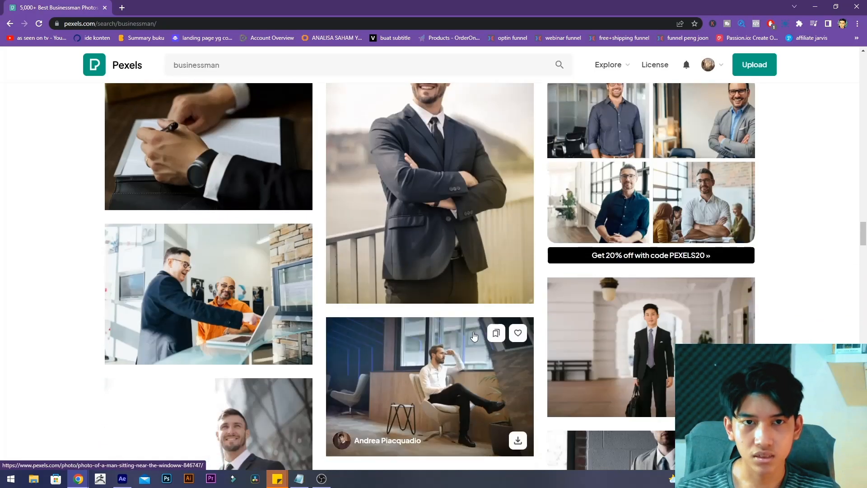
scroll(473, 336, "down", 15)
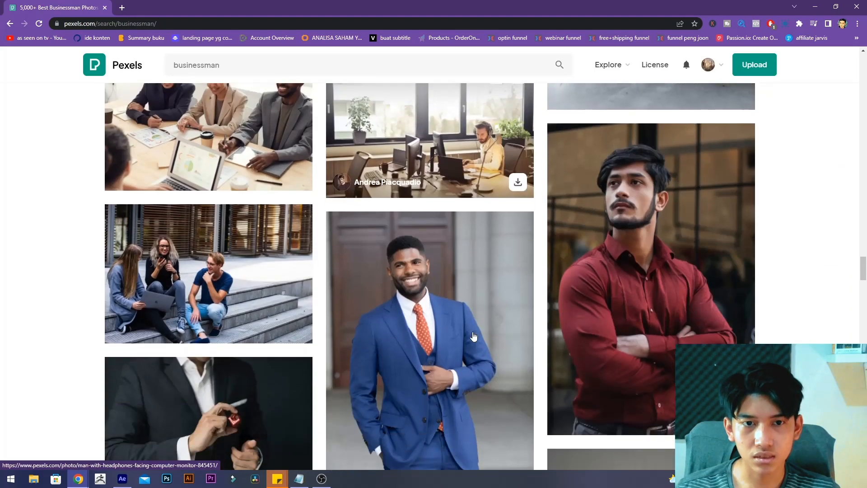
scroll(474, 336, "down", 2)
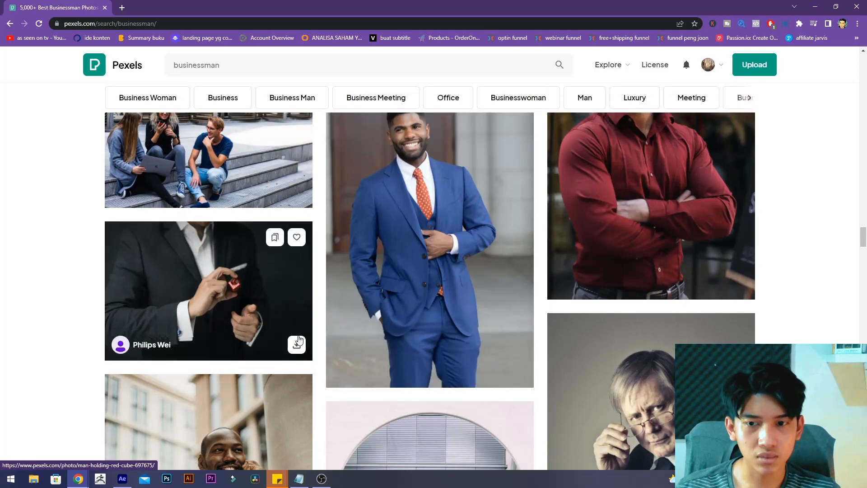
scroll(247, 276, "down", 15)
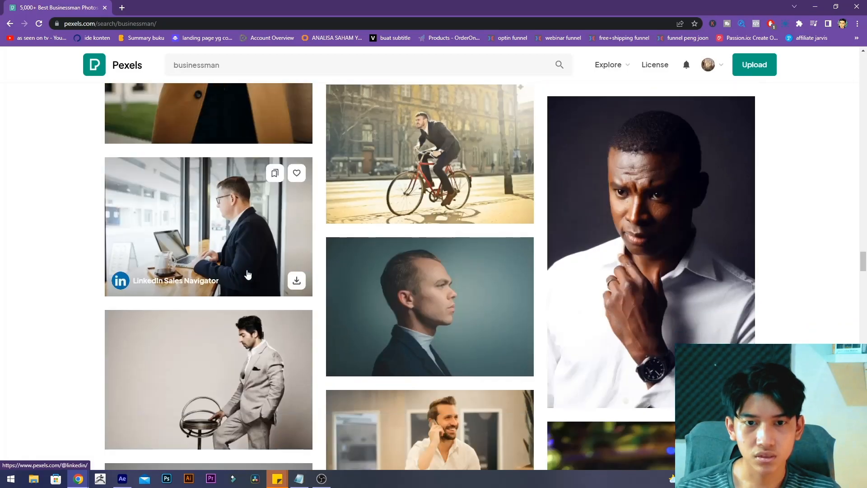
scroll(248, 274, "down", 12)
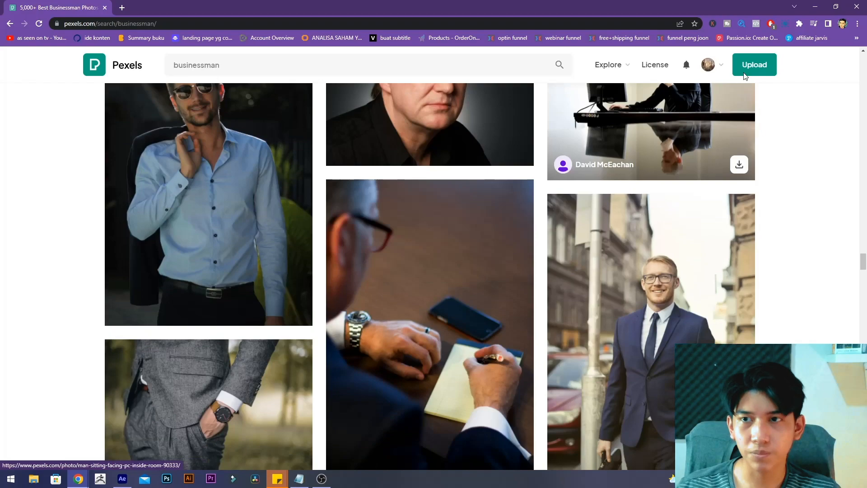
Connect the browser's VPN extension using the Queenstown, Singapore server
left_click(799, 23)
left_click(725, 131)
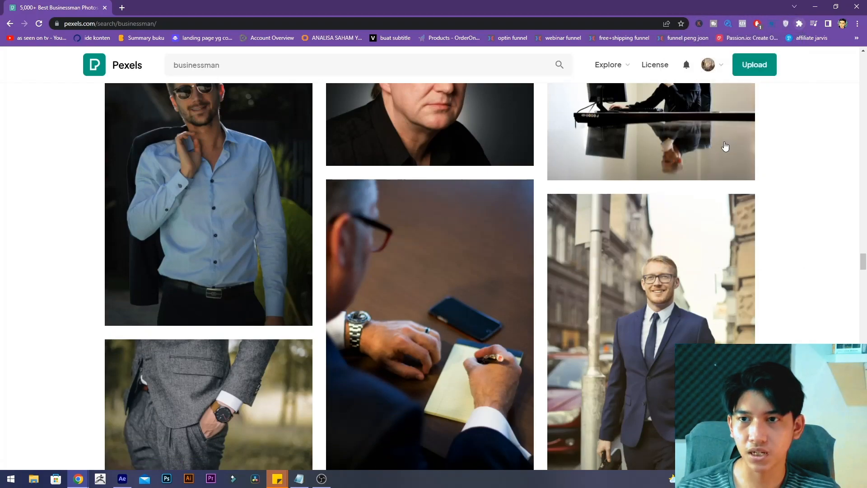
left_click(715, 130)
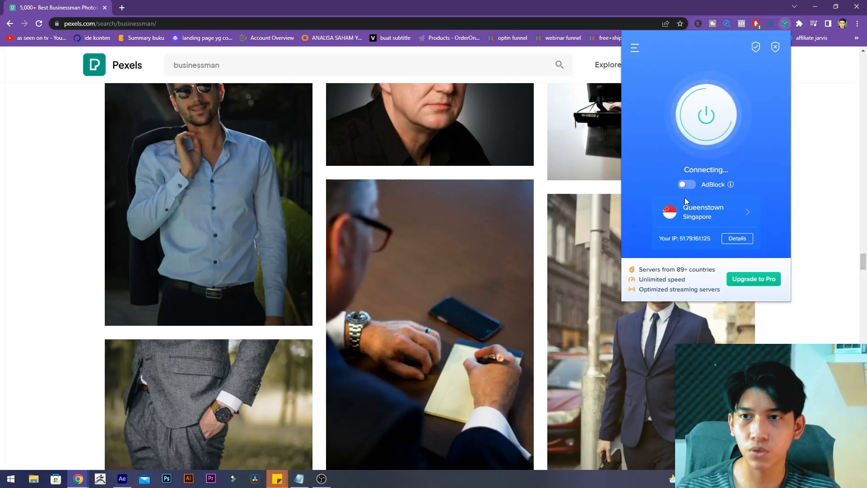
left_click(822, 141)
Download the photo of the suited man holding a red cube and dismiss the download pop-up
scroll(271, 298, "up", 10)
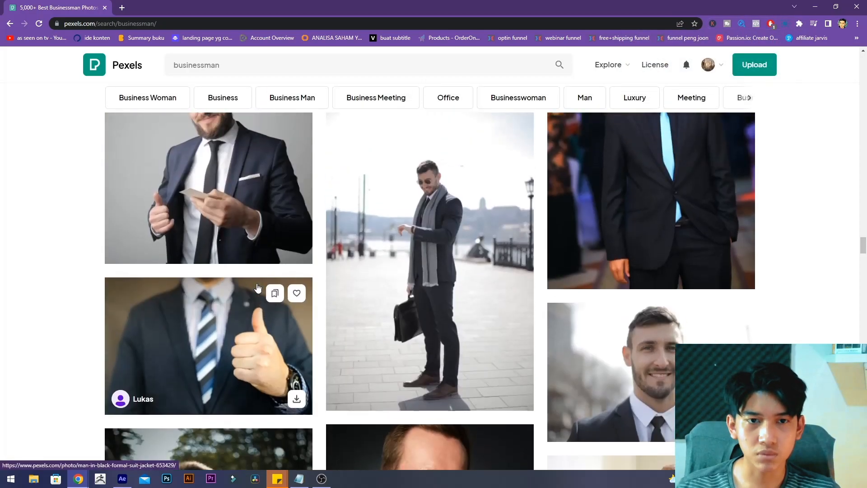
scroll(289, 271, "up", 15)
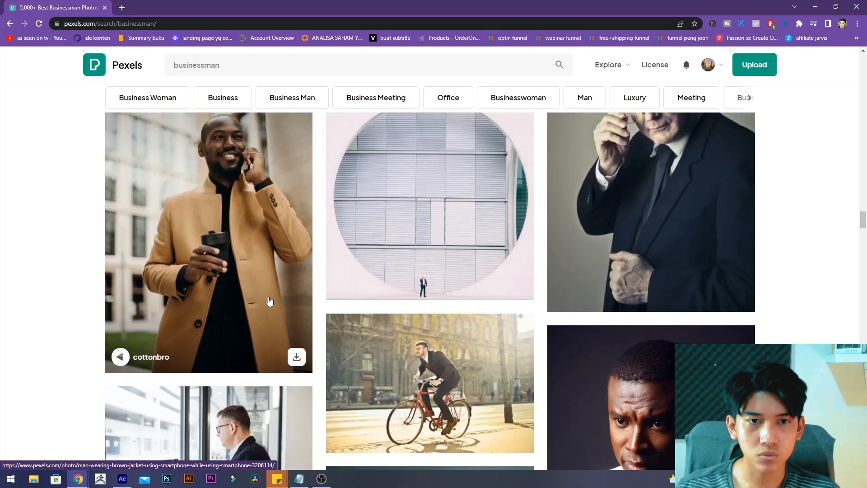
scroll(270, 301, "up", 5)
left_click(296, 299)
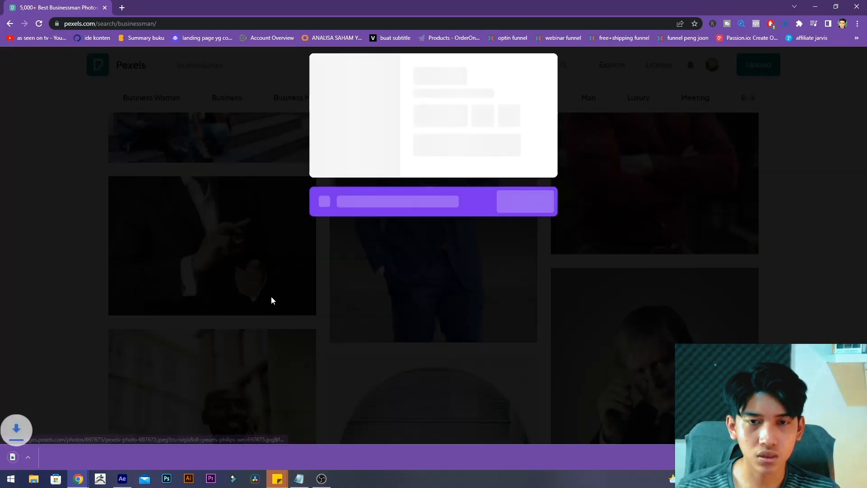
left_click(299, 304)
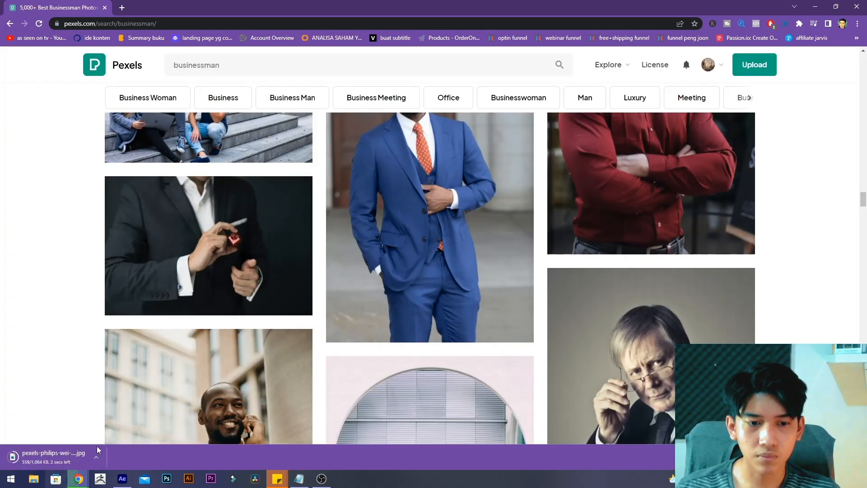
Switch to After Effects and import the downloaded red cube photo from the Downloads folder as a layer in Comp 1
left_click(123, 478)
left_click(36, 478)
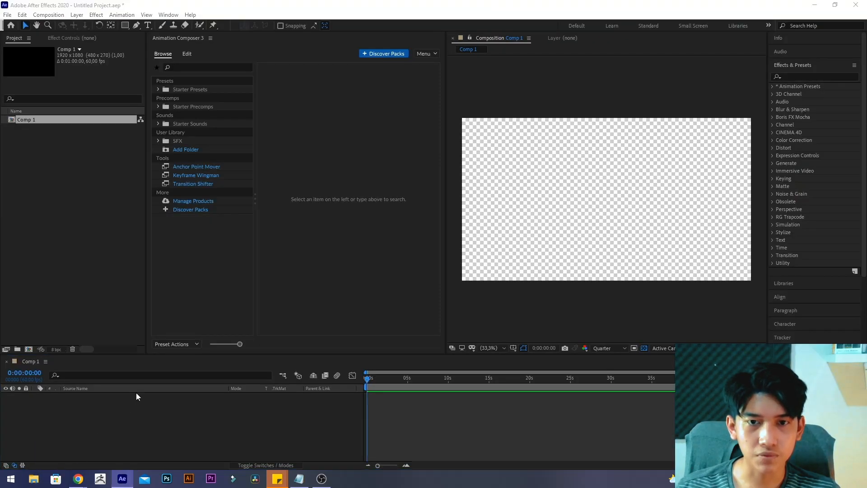
left_click(331, 197)
left_click_drag(449, 200, 271, 424)
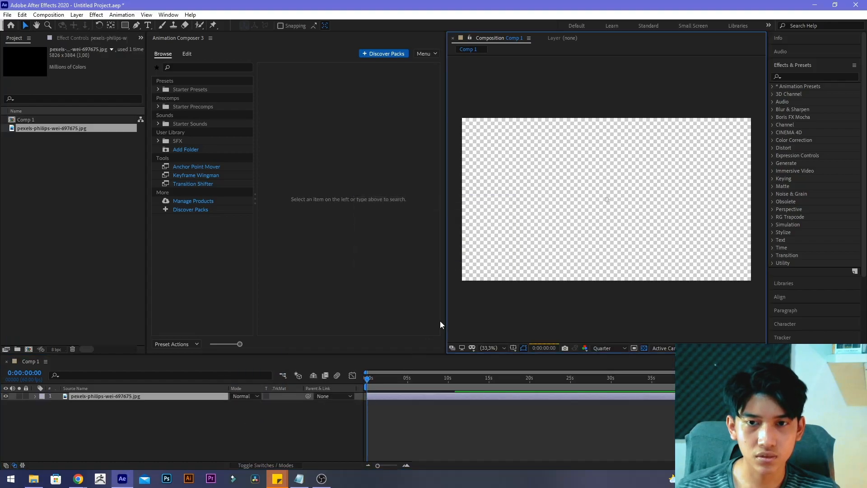
mouse_move(368, 382)
left_mouse_down()
mouse_move(390, 381)
mouse_move(370, 382)
left_mouse_up()
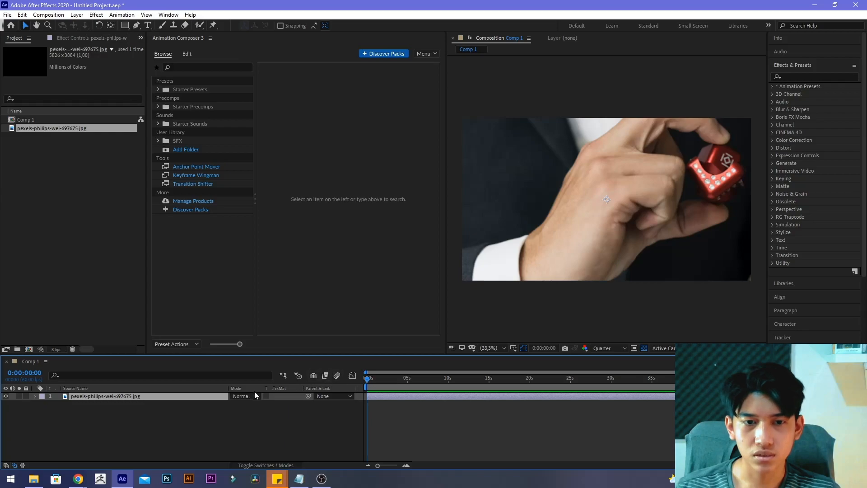
Merge the Pexels tab into the browser window holding the "Kalau Gw Jadi Karyawan" reference video and show that video full screen
key("alt+Tab")
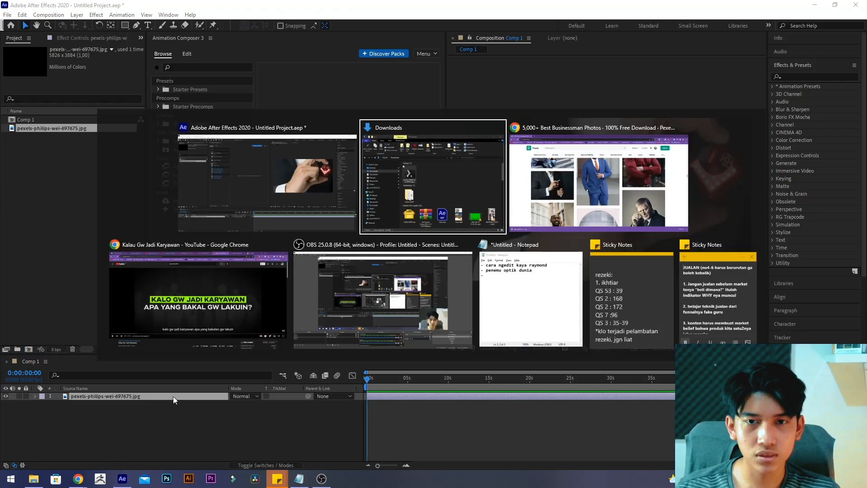
left_click(608, 177)
key("alt+Tab")
left_click(250, 294)
left_click_drag(536, 7, 553, 2)
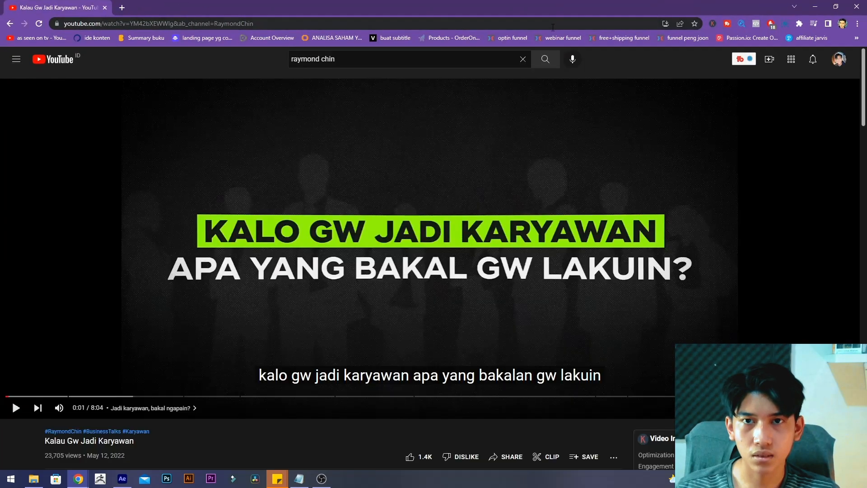
key("alt+Tab")
left_click(541, 204)
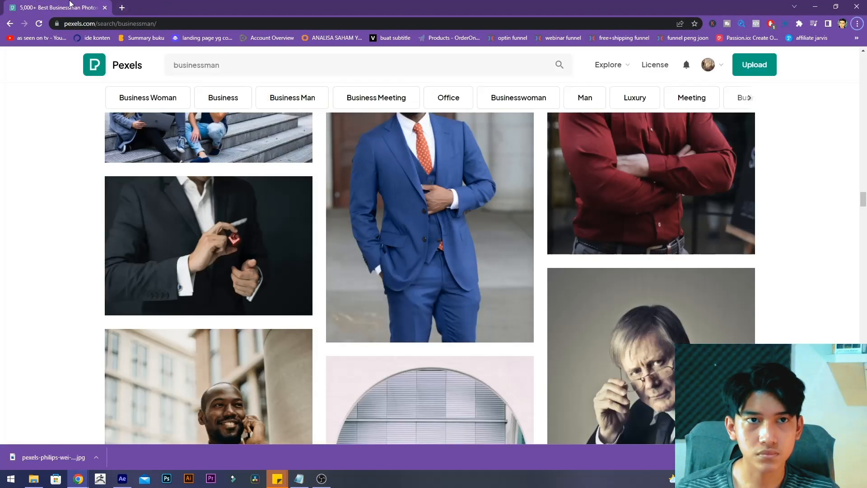
left_click_drag(69, 4, 235, 5)
left_click(55, 5)
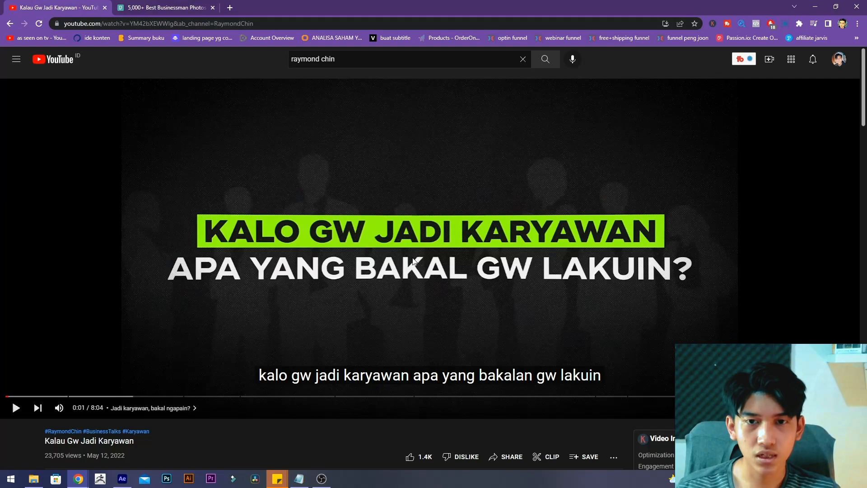
double_click(409, 291)
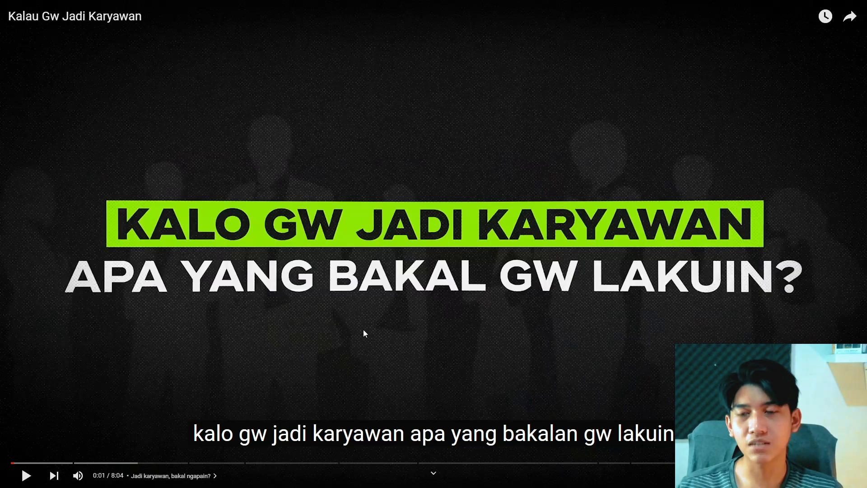
Search Google for "noise filter" in a new browser tab and show the image results
key("alt+Tab")
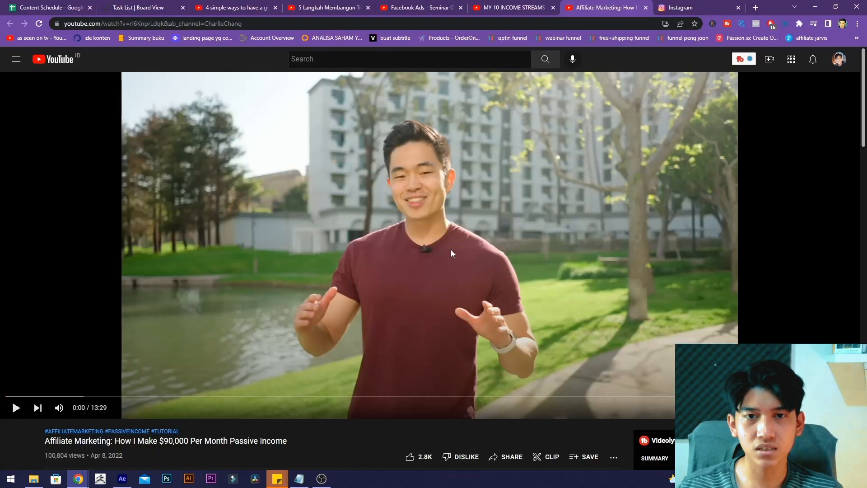
key("alt+Tab")
key("ctrl+t")
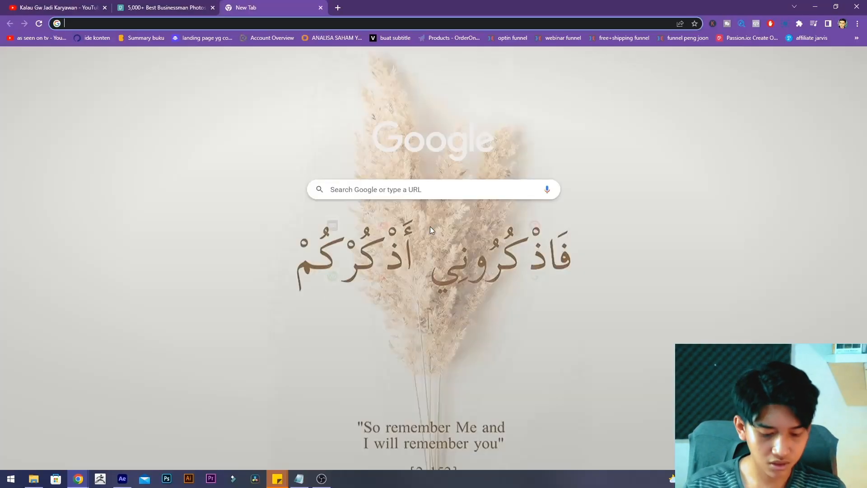
type("noise filter")
key("Return")
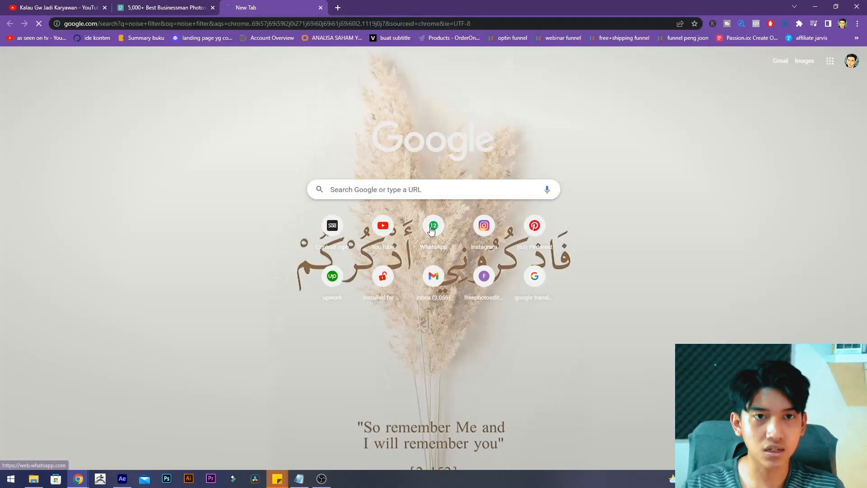
left_click(120, 102)
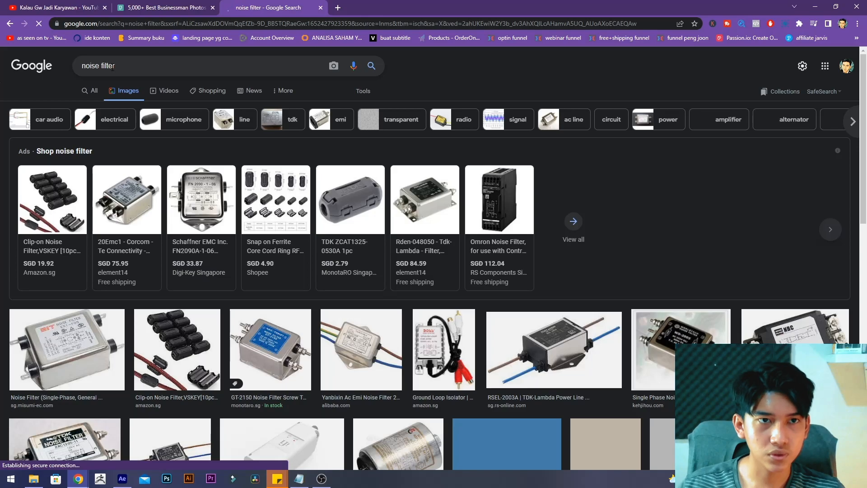
Refine the image search to "noise photo filter" and look through the results for a noise texture
left_click(112, 67)
type("photo")
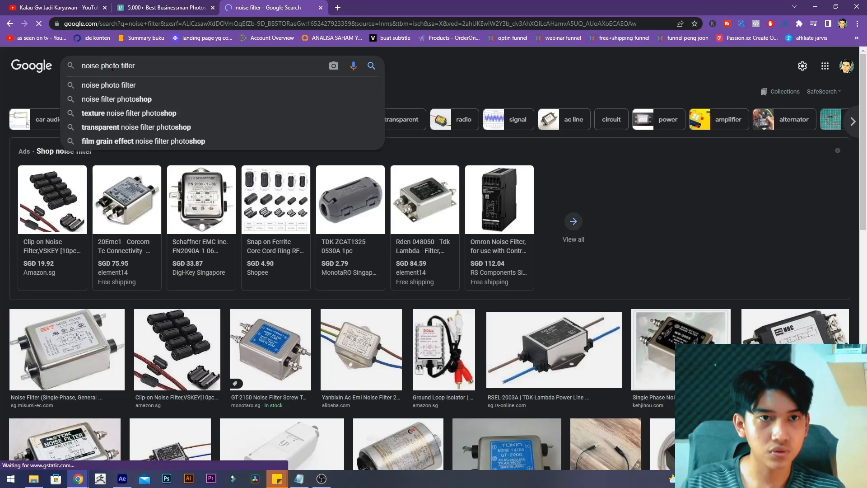
key("Return")
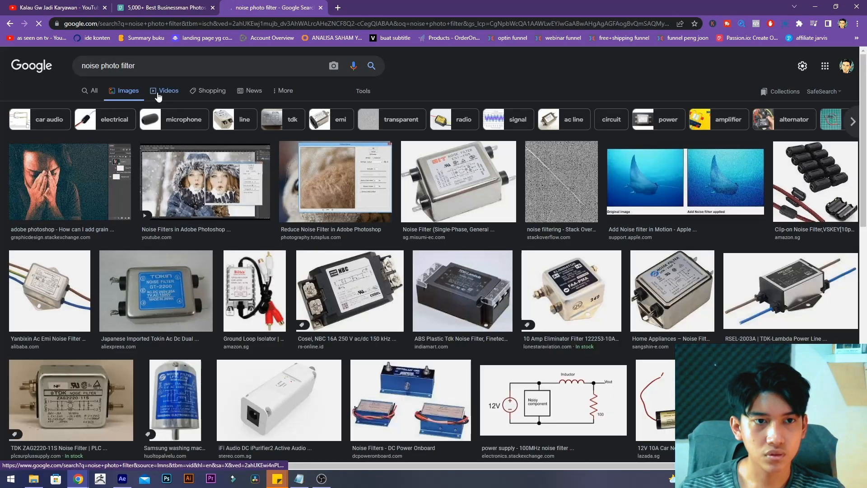
scroll(131, 172, "down", 8)
scroll(133, 176, "down", 10)
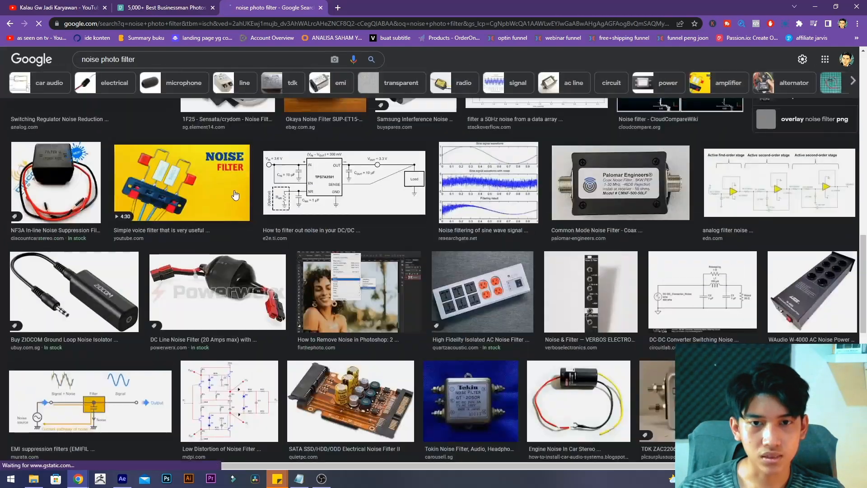
Close the noise image search tab and switch to the After Effects project
scroll(233, 195, "up", 15)
key("ctrl+w")
key("alt+Tab")
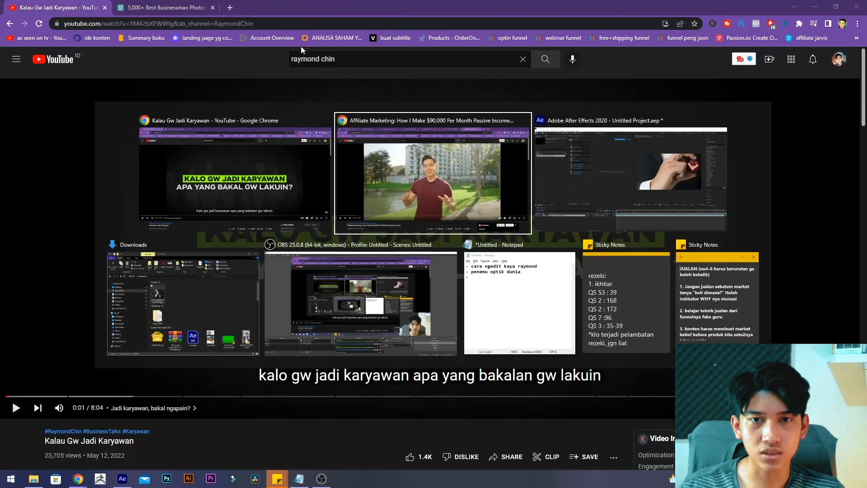
left_click(630, 182)
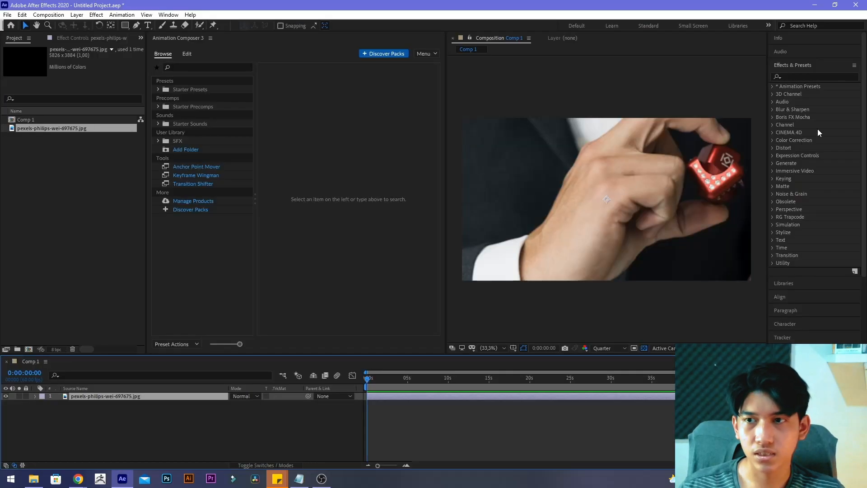
left_click(806, 76)
type("noise")
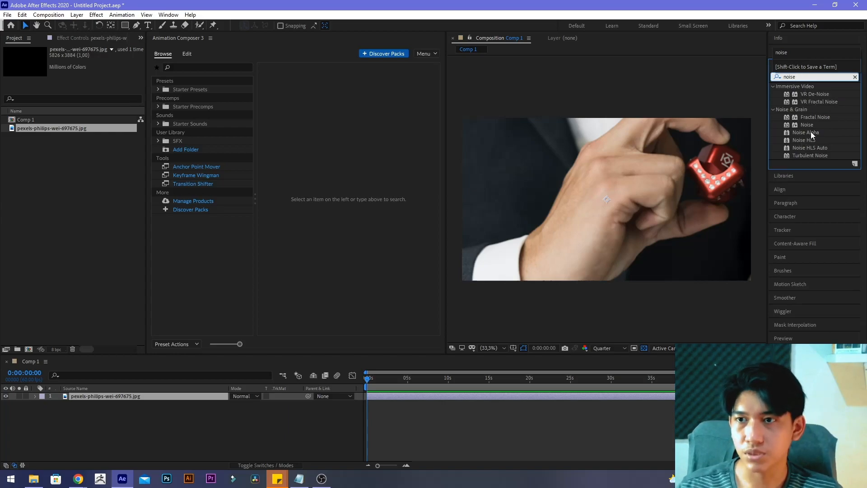
left_click(854, 76)
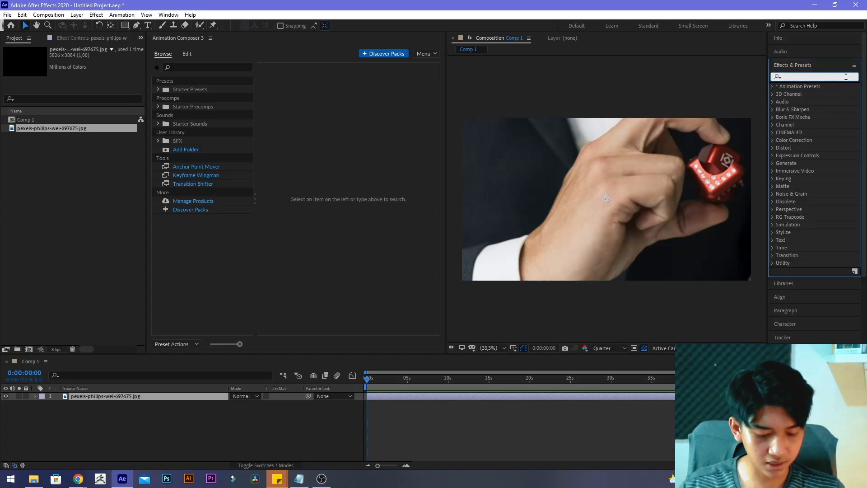
Apply the Grid effect to the photo layer and set the effect's blending mode to Normal
type("grid")
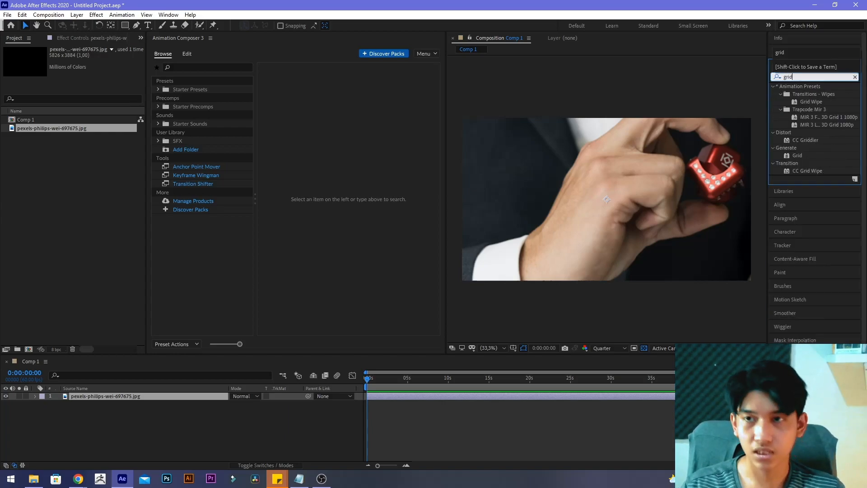
double_click(802, 154)
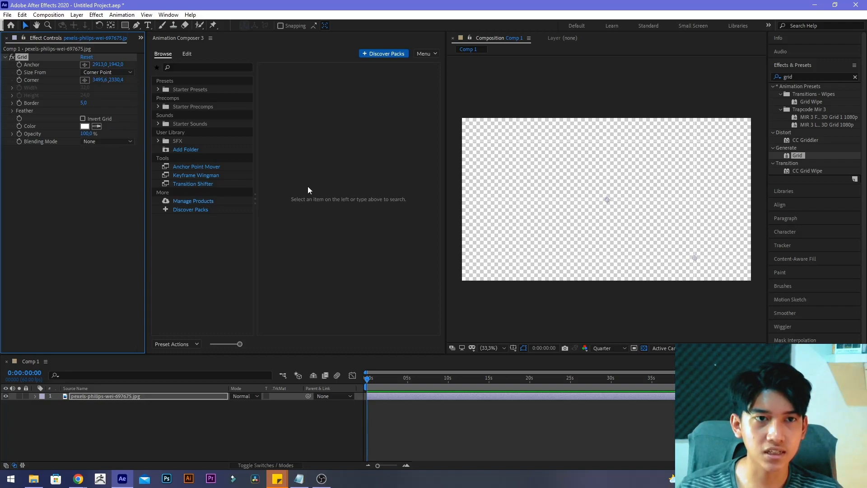
left_click(111, 141)
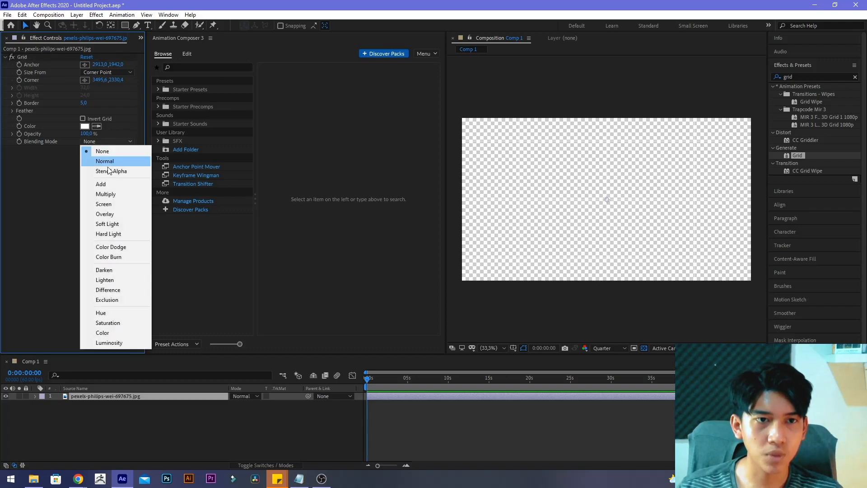
left_click(106, 161)
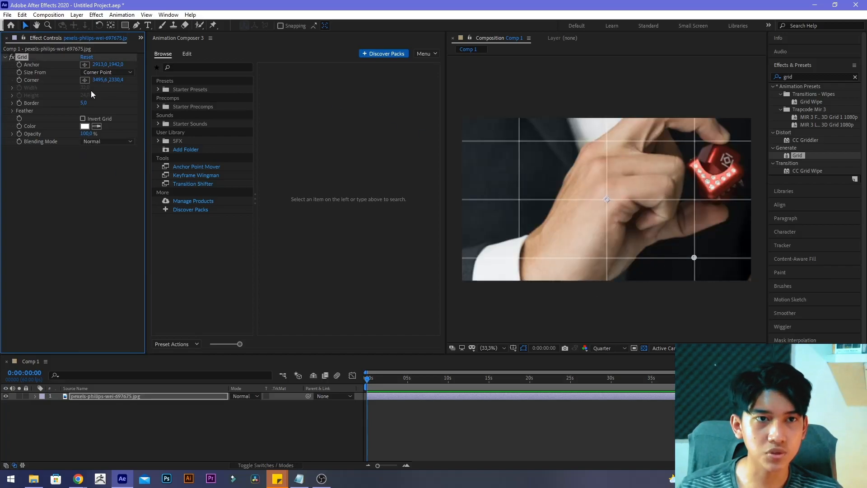
Set the Grid effect's anchor to 3474, 2354 for a fine mesh and lower its opacity to 6%
left_click_drag(100, 66, 380, 93)
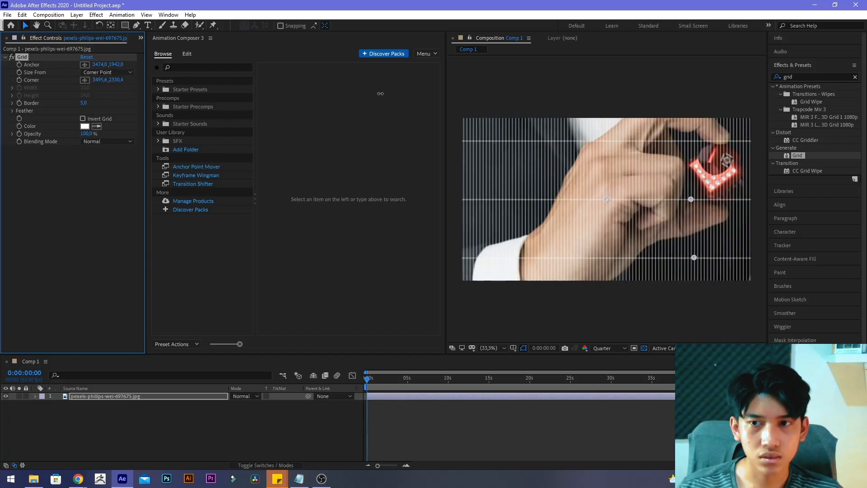
left_click_drag(115, 64, 276, 93)
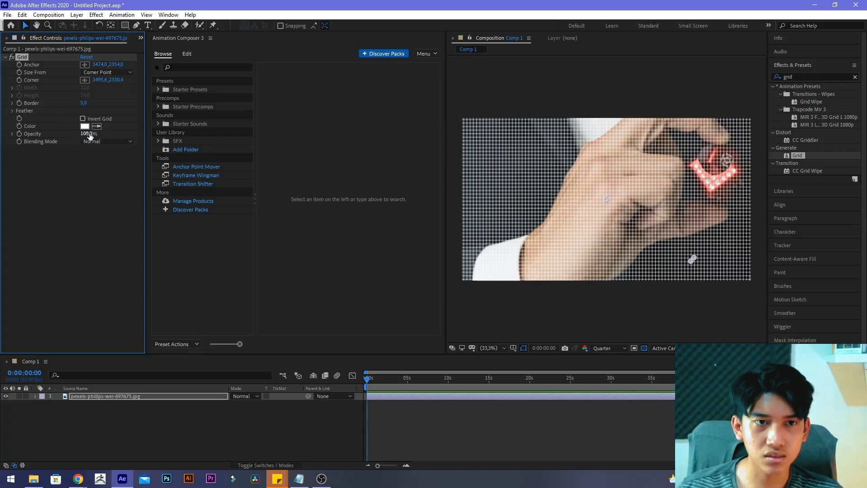
left_click_drag(89, 134, 54, 142)
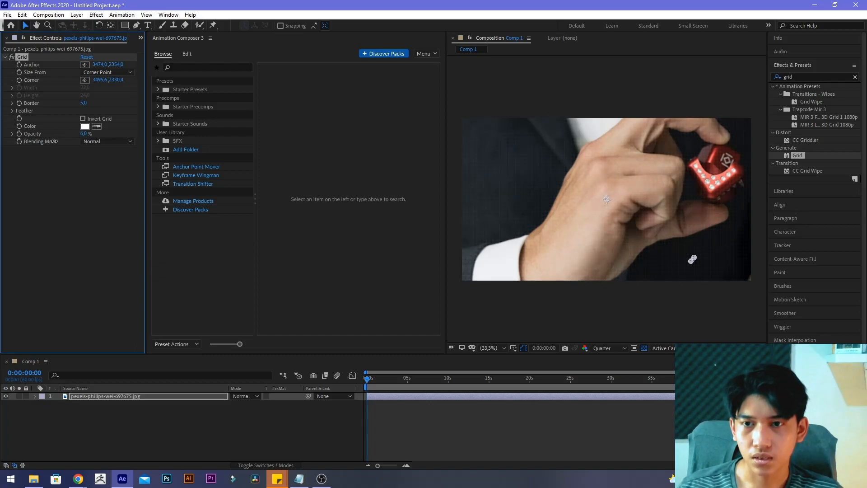
Switch to the reference video in Chrome, view it full screen to examine its background, and return to After Effects
key("alt+Tab")
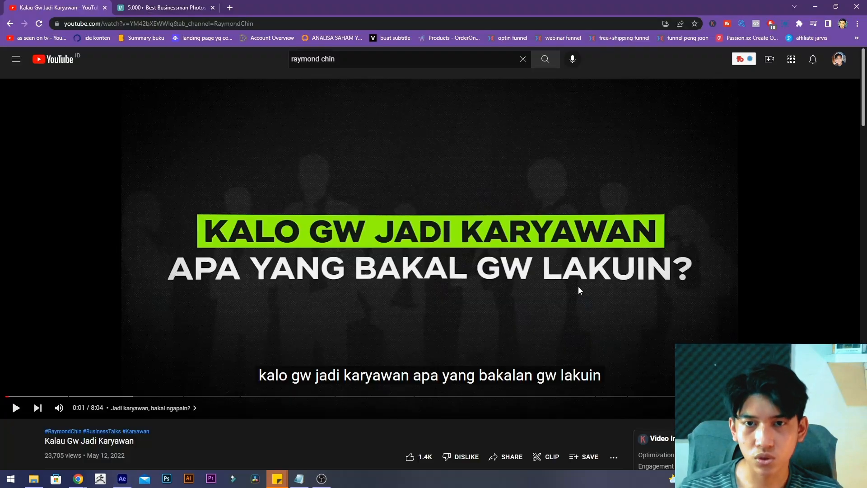
double_click(572, 242)
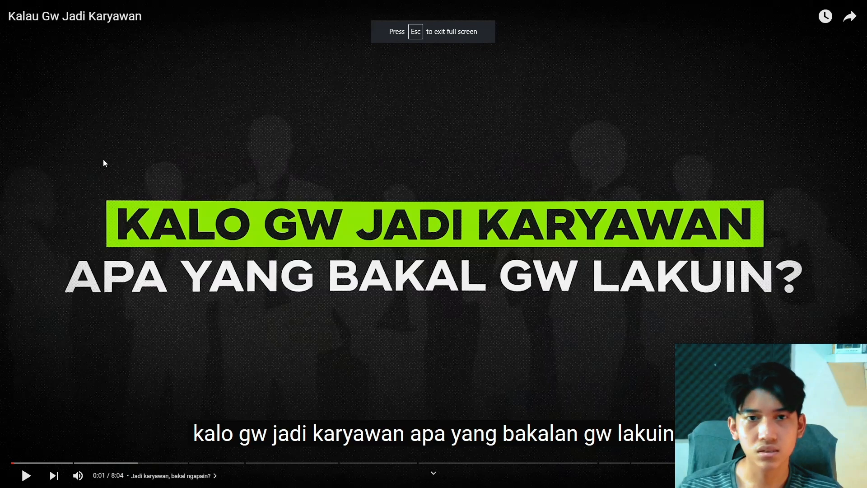
key("alt+Tab")
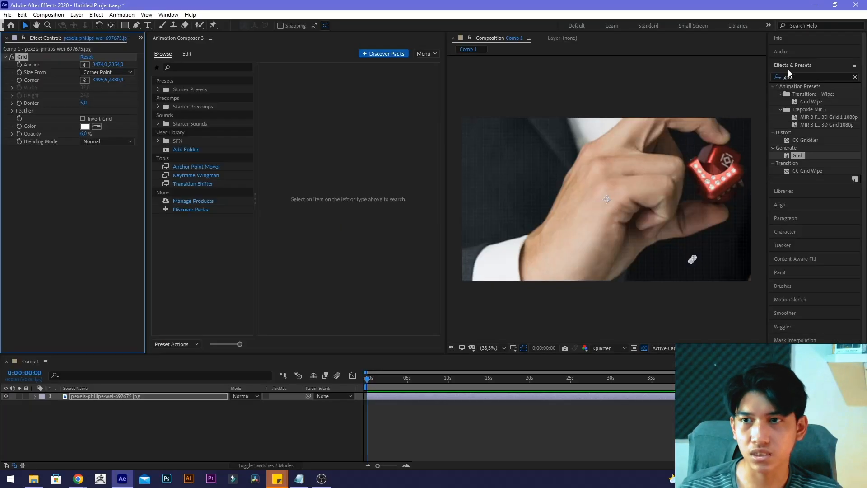
Apply CC Vignette to the photo layer with an amount of 384 and an angle of view of 77.9
type("vignet")
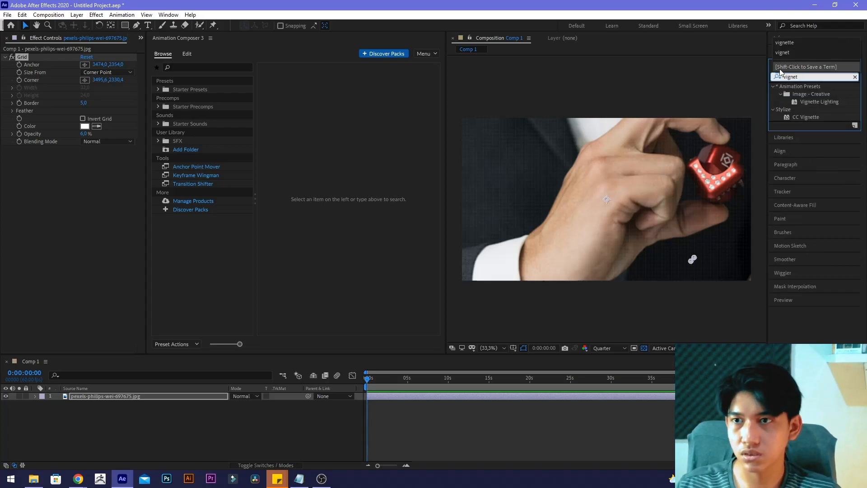
double_click(814, 116)
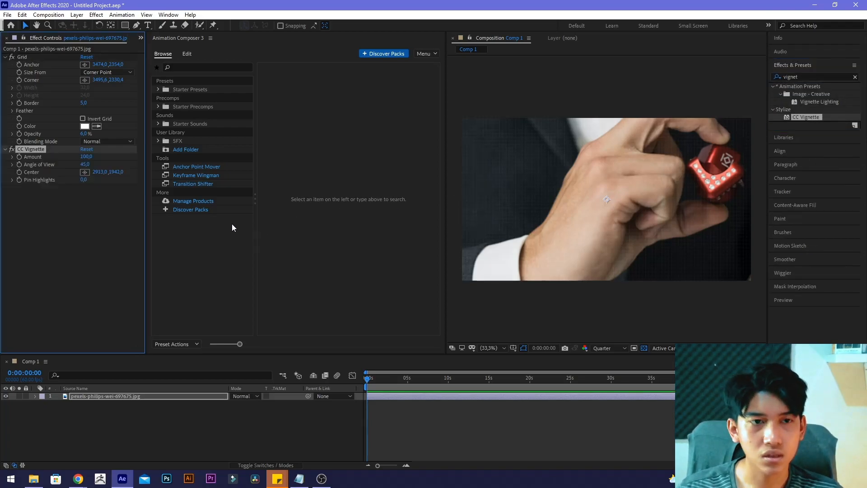
left_click_drag(89, 156, 240, 168)
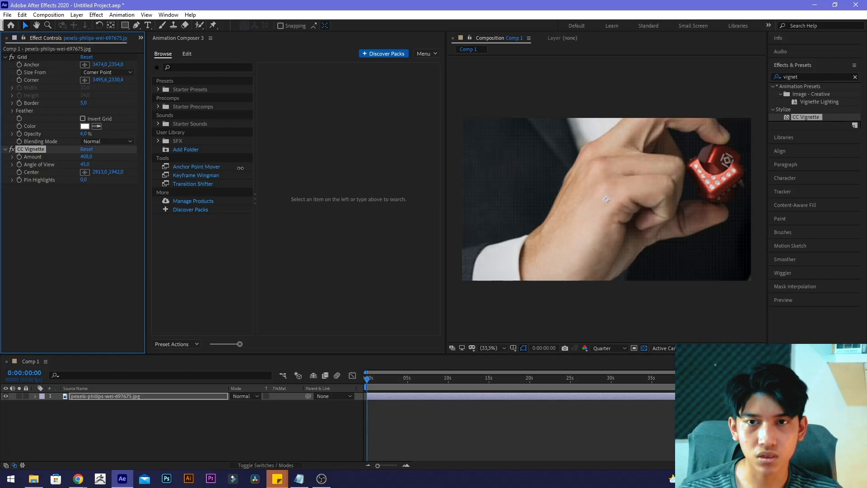
left_click_drag(85, 164, 233, 163)
left_click_drag(87, 159, 78, 180)
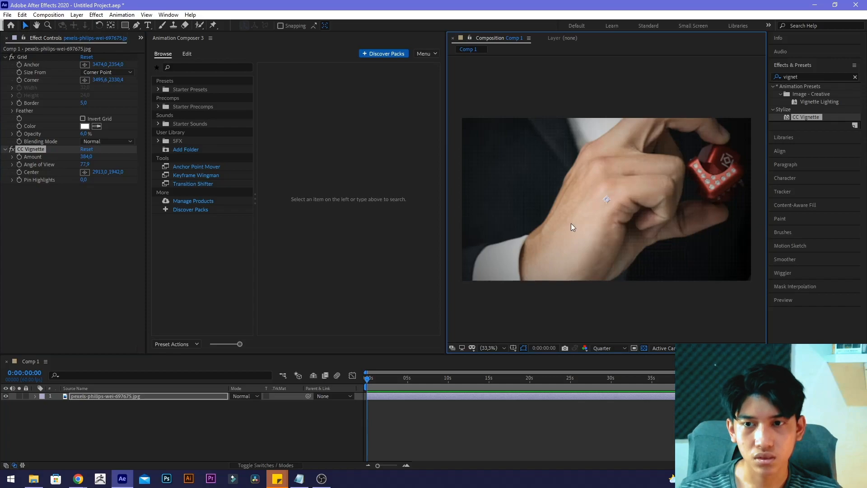
Scale the photo layer down in Comp 1 until it only slightly overlaps the composition frame
scroll(571, 223, "down", 2)
scroll(615, 235, "down", 1)
scroll(615, 236, "up", 1)
left_click(134, 396)
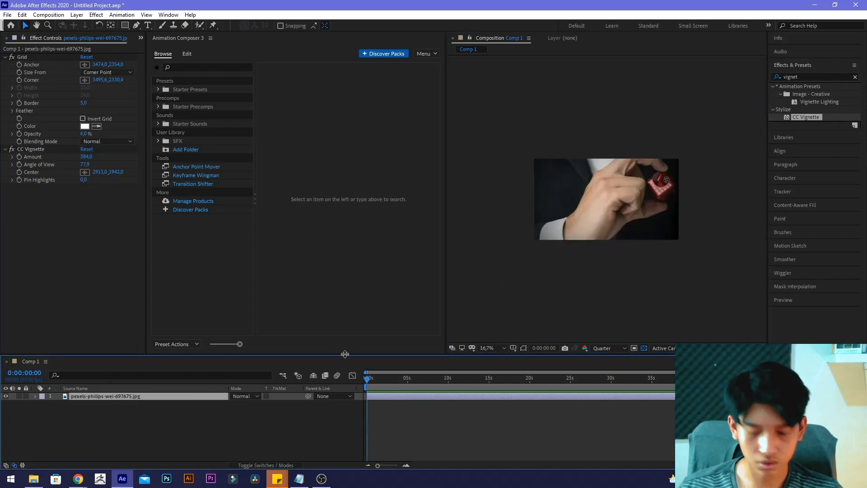
left_click(629, 230)
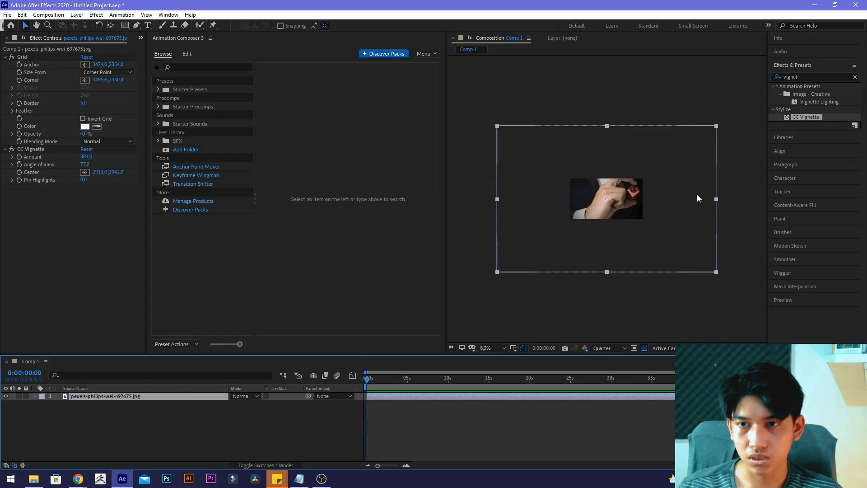
scroll(714, 199, "down", 1)
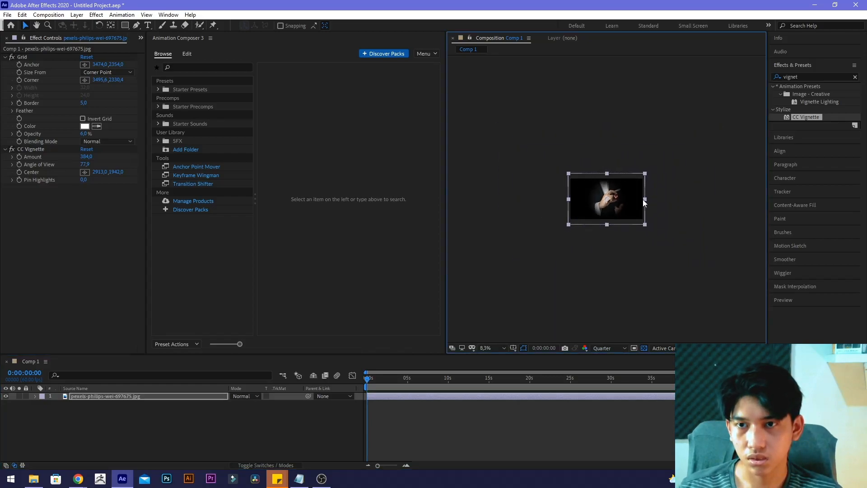
scroll(641, 199, "up", 1)
scroll(624, 209, "up", 1)
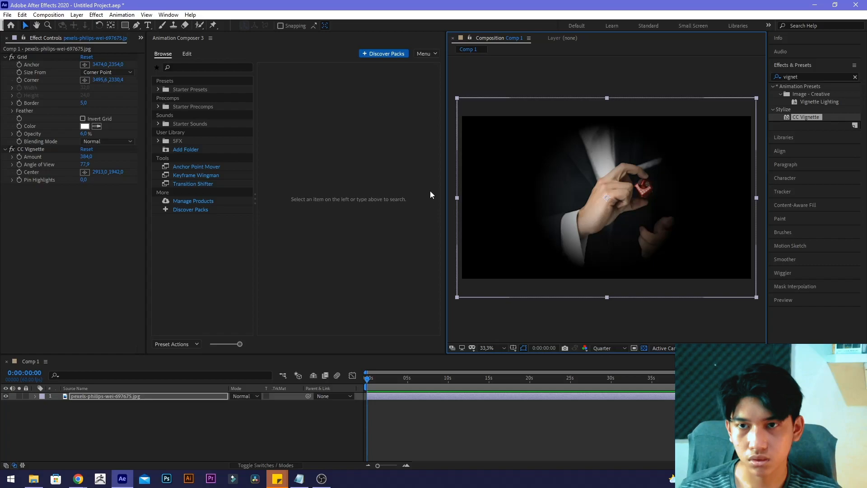
Soften the CC Vignette with amount 137, angle of view 67.4 and pin highlights 12
left_click_drag(79, 159, 2, 175)
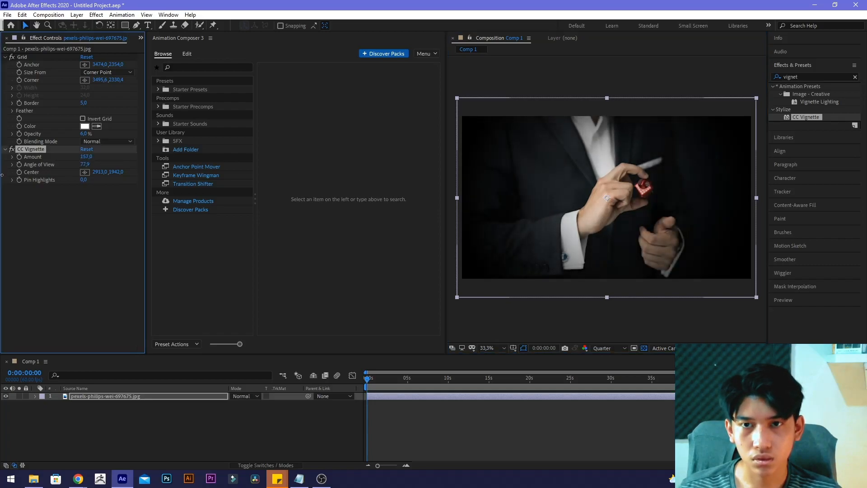
left_click_drag(89, 157, 82, 158)
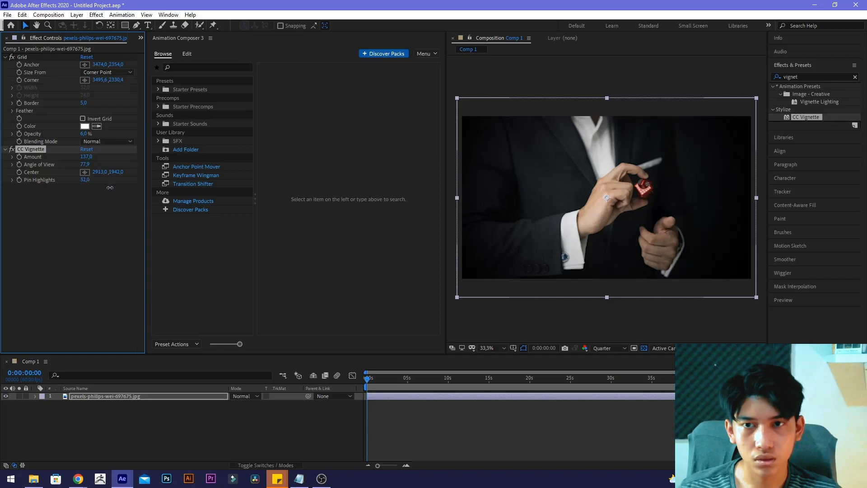
left_click_drag(85, 164, 57, 172)
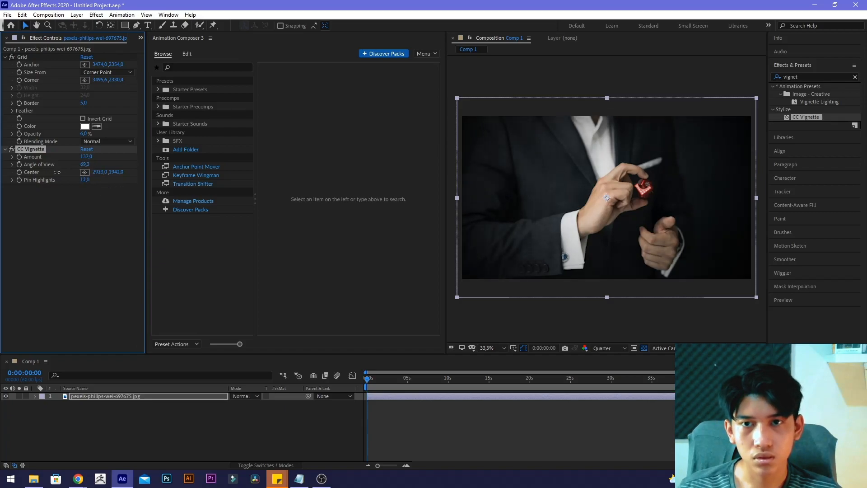
scroll(577, 225, "up", 2)
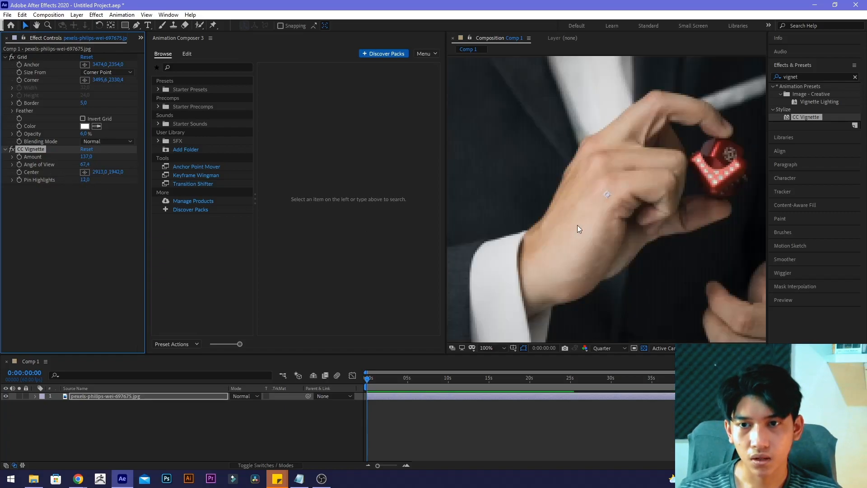
scroll(577, 225, "down", 1)
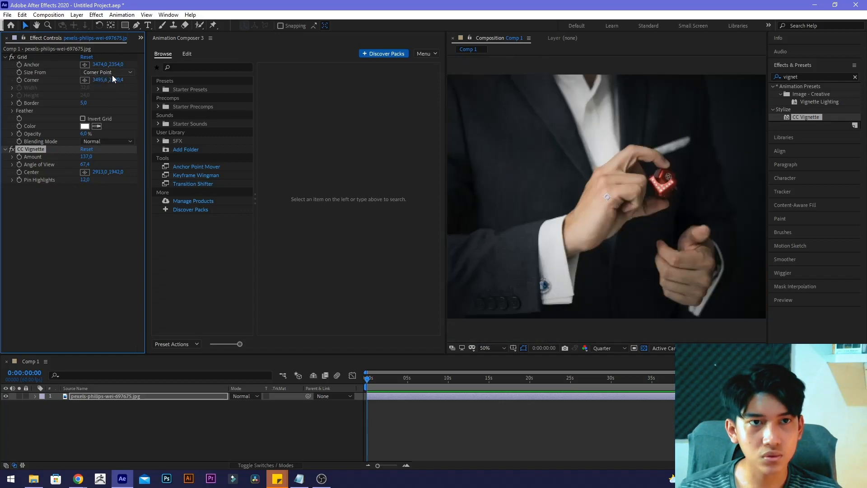
left_click_drag(115, 64, 243, 66)
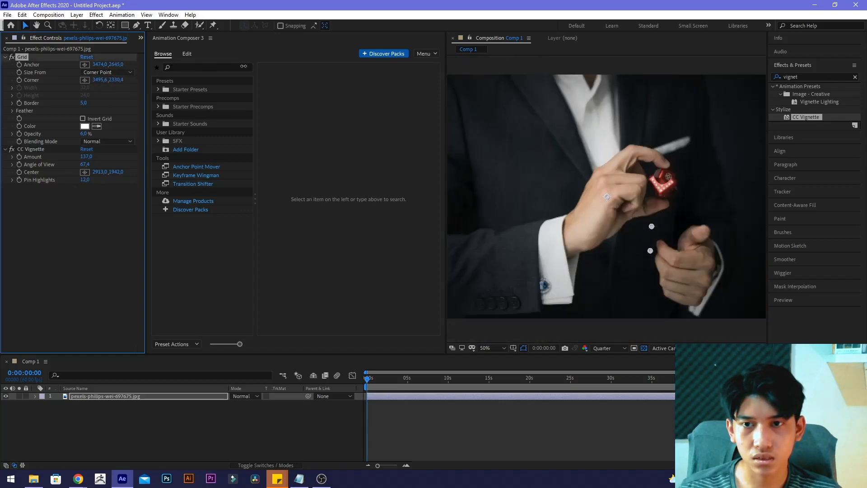
key("ctrl+z")
key("ctrl+z")
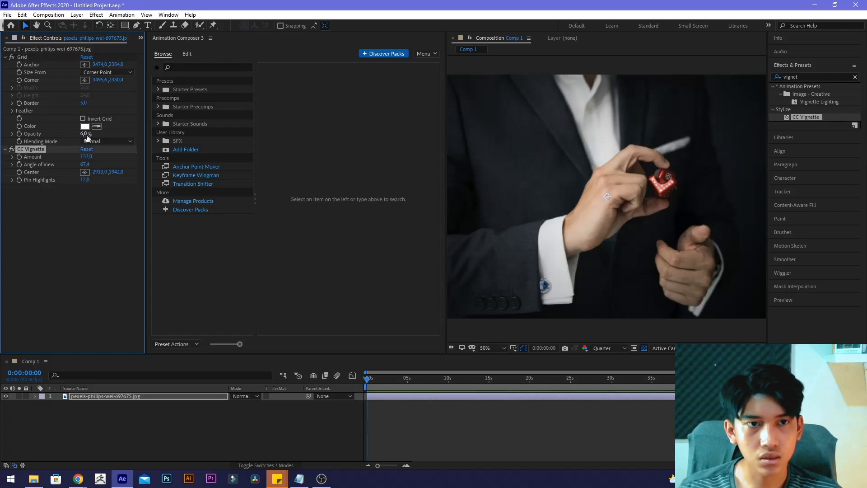
Set the Grid effect's opacity to 24% and its anchor to 3452, 2374 to make the mesh more pronounced
left_click_drag(107, 138, 85, 133)
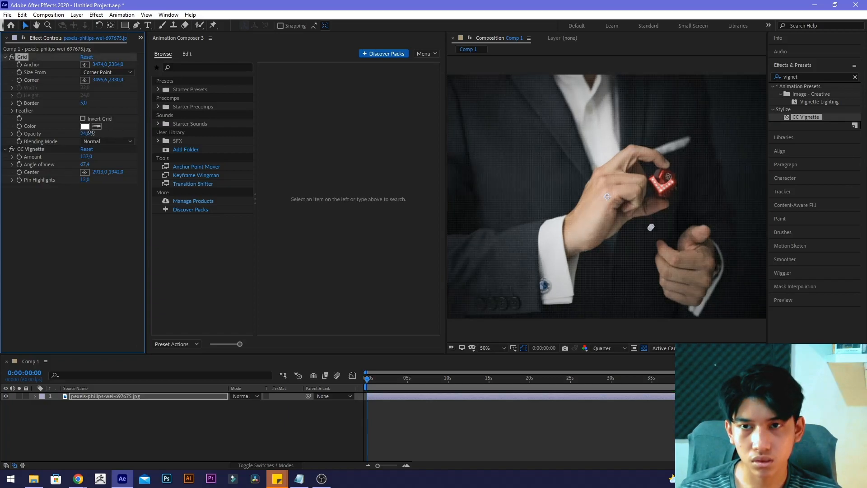
left_click_drag(114, 65, 90, 65)
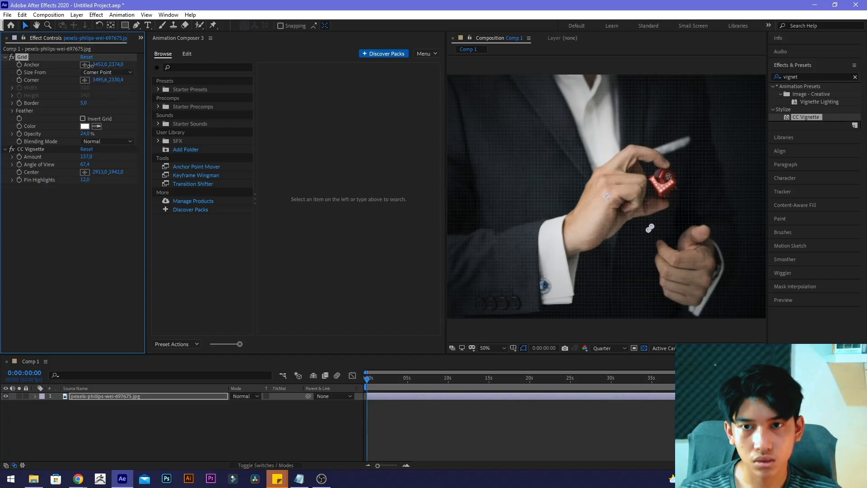
scroll(567, 176, "down", 1)
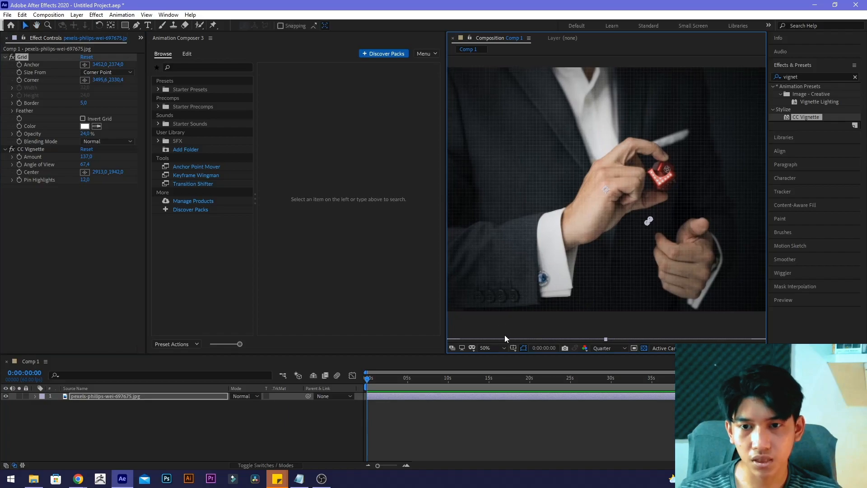
left_click(491, 347)
left_click(501, 198)
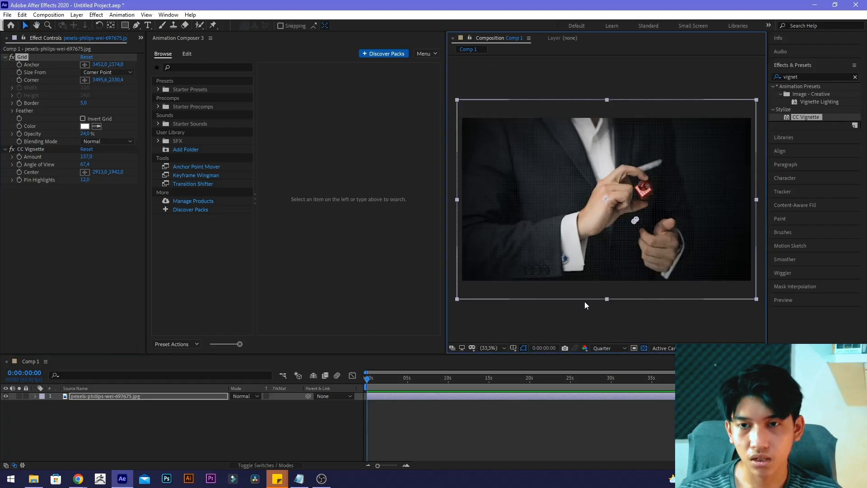
left_click(568, 312)
Switch to the reference video in Chrome and compare its dark title background with the composition
key("alt+Tab")
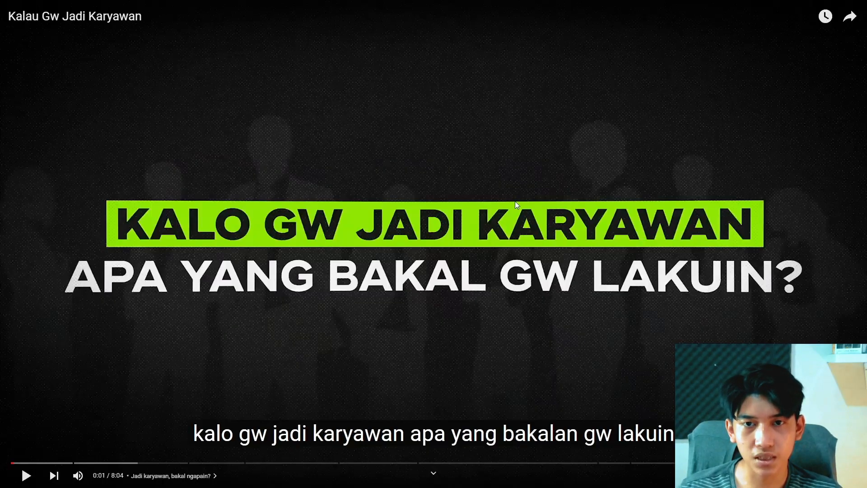
key("alt+Tab")
key("alt+Tab")
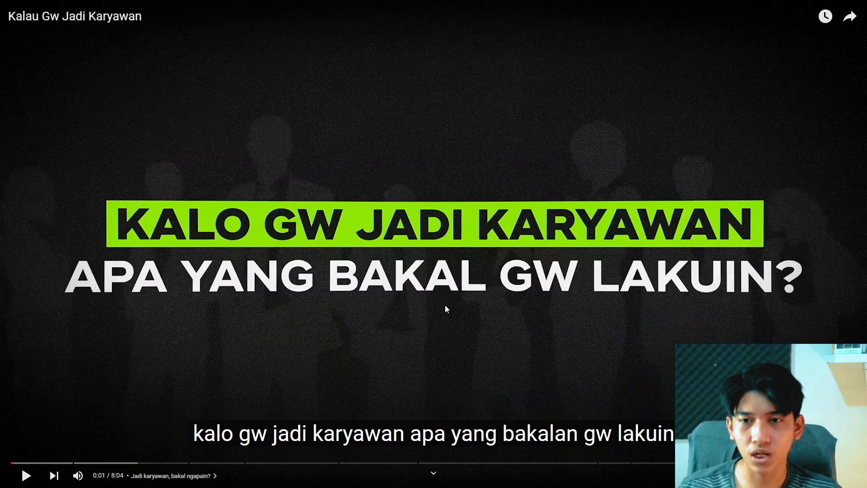
Switch back to After Effects and add a text layer reading KALO GW JADI KARYAWAN over the photo in Comp 1
key("alt+Tab")
left_click(147, 26)
left_click(536, 204)
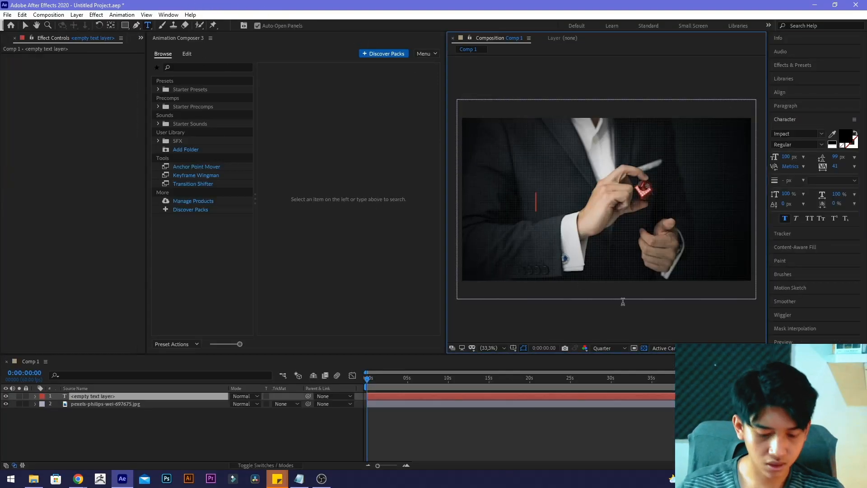
key("alt+Tab")
key("alt+Tab")
type("KA")
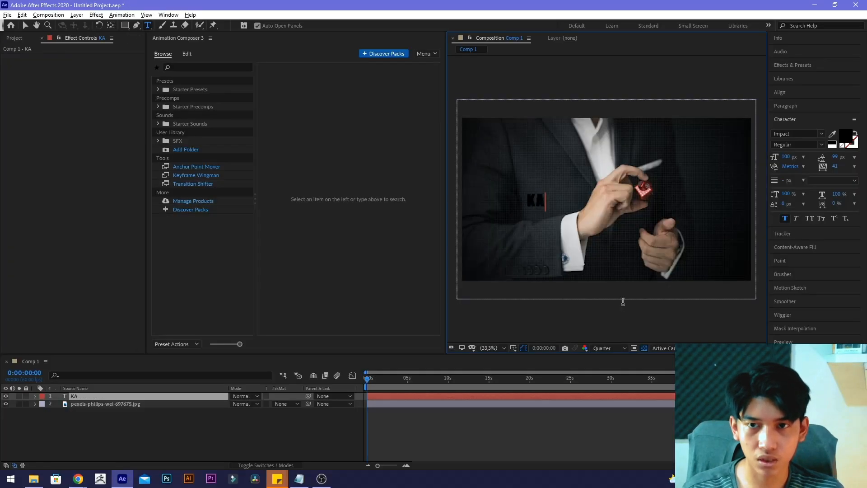
type("LO GW JADI KARYAWAN")
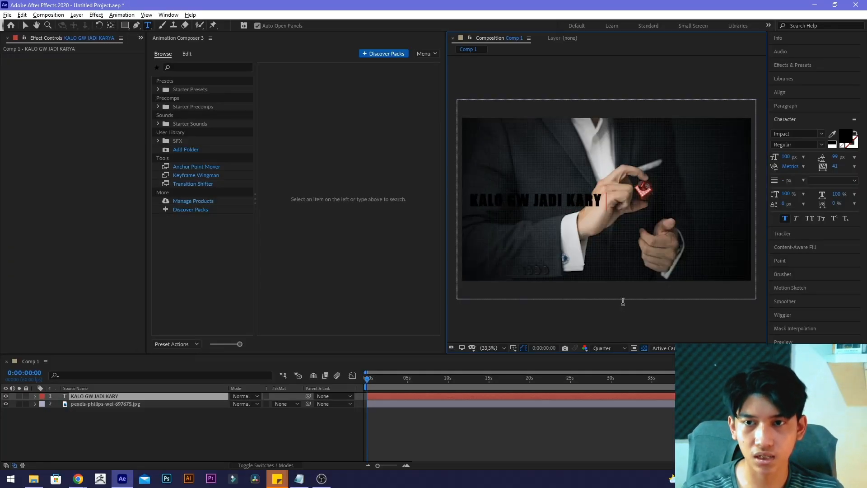
Centre the title text's anchor point within the text and move the line to just above the frame's middle
left_click(25, 26)
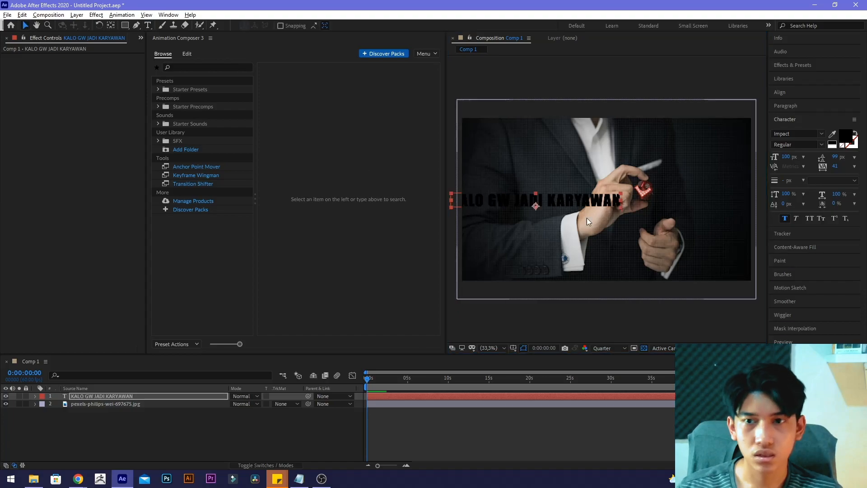
left_click_drag(553, 201, 599, 201)
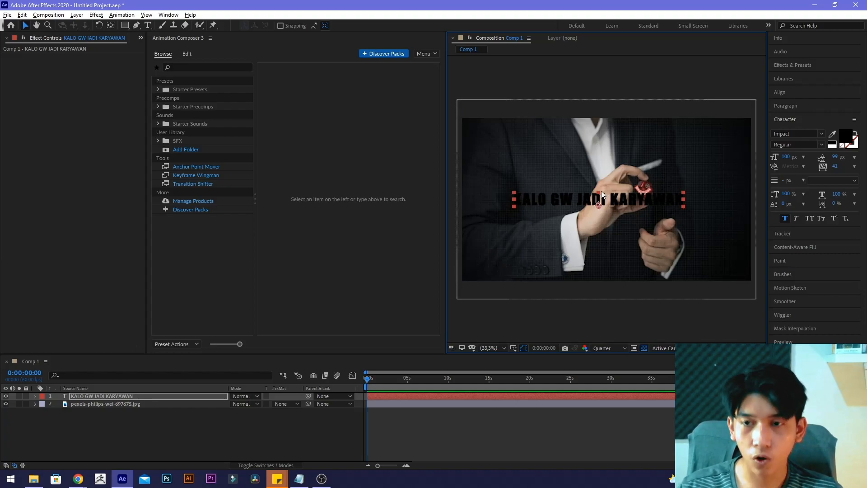
key("ctrl+alt+Home")
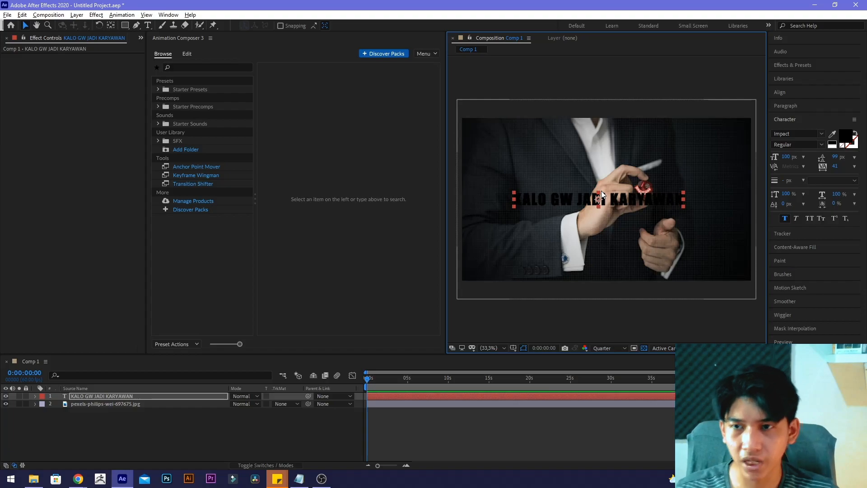
left_click_drag(619, 198, 631, 175)
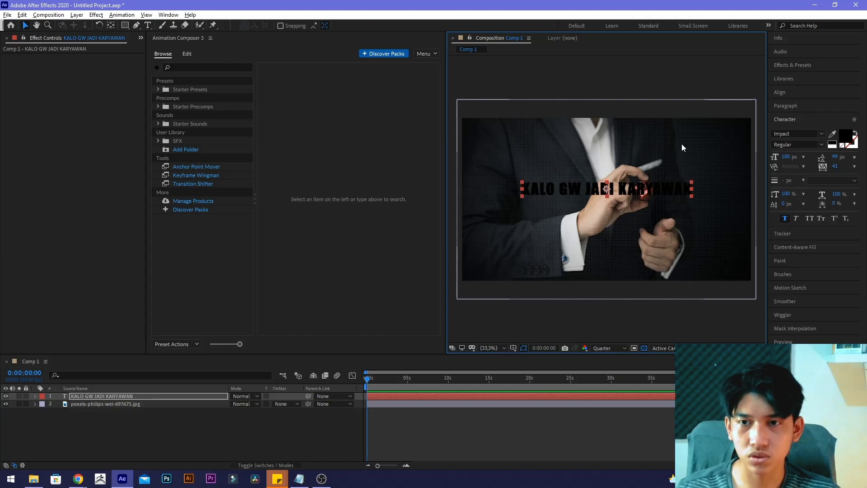
Check the reference title, duplicate the text layer below the first line, and change its wording to APA YANG BAKAL GW LAKUIN?
key("alt+Tab")
left_click(499, 220)
key("alt+Tab")
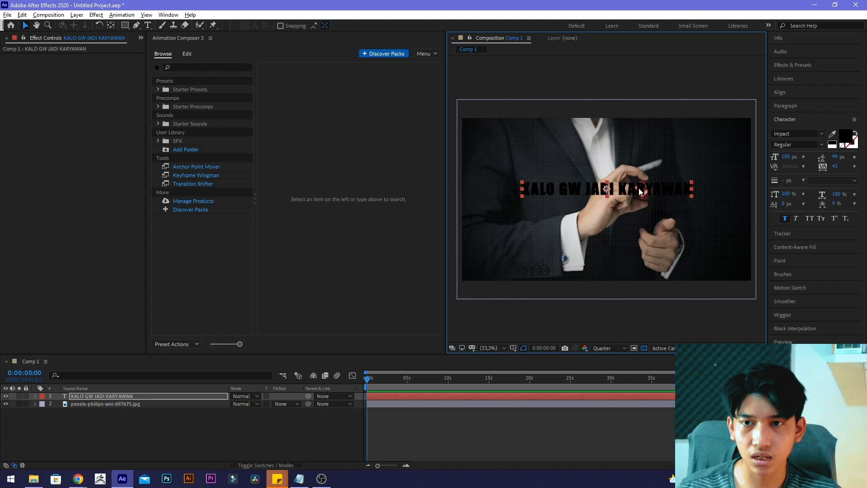
key("ctrl+d")
left_click_drag(633, 194, 631, 214)
double_click(629, 209)
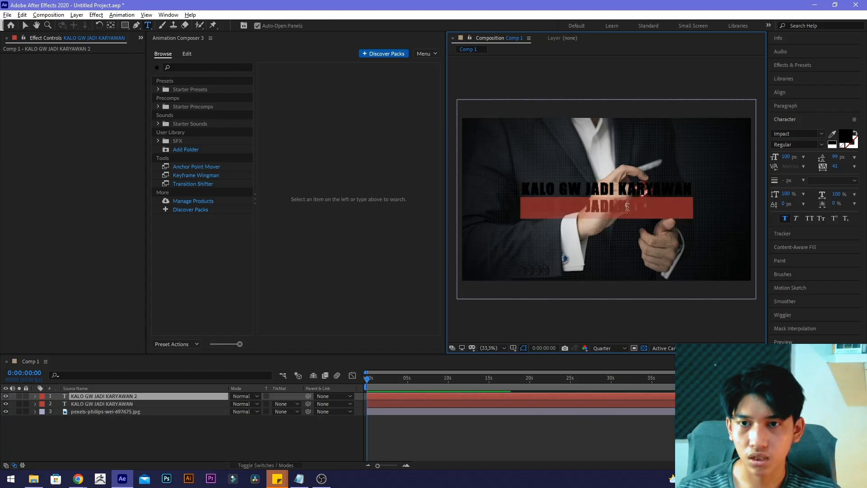
type("APA YG BAKAL")
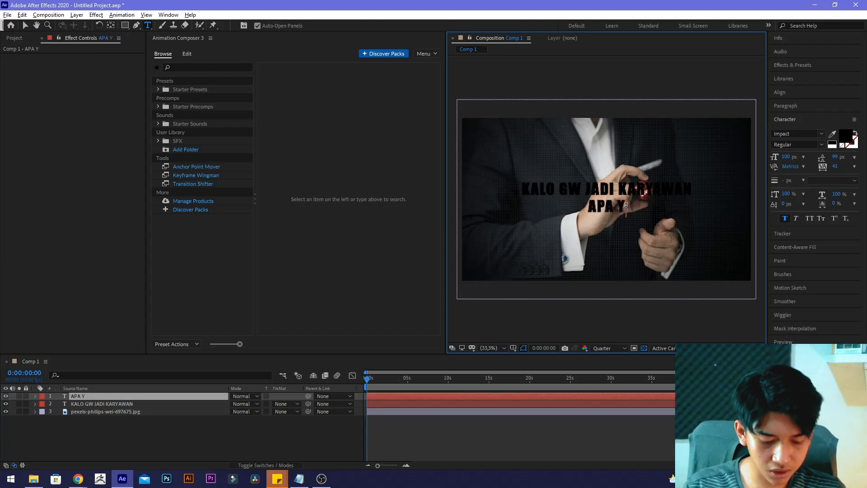
type(" GW LAKUIN")
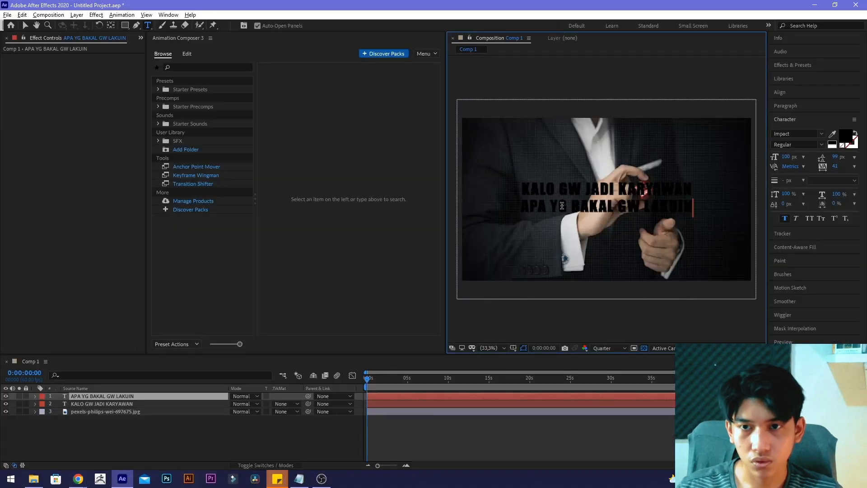
left_click(562, 205)
type("AKUIN")
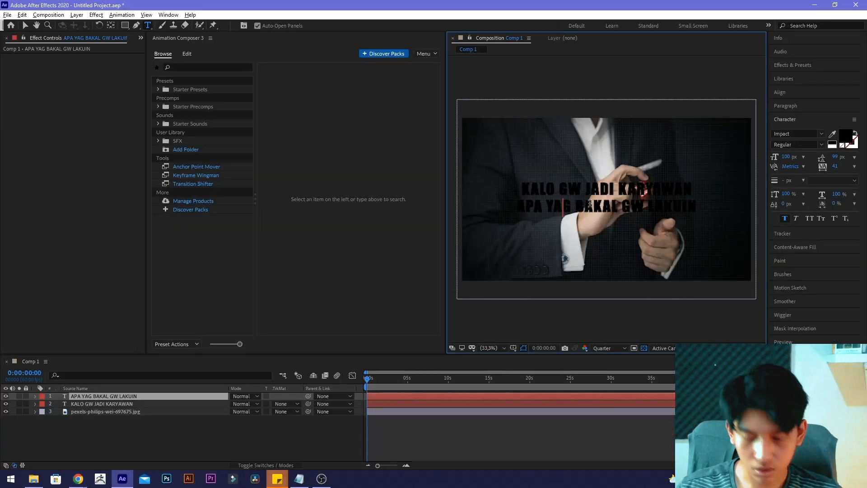
type("?")
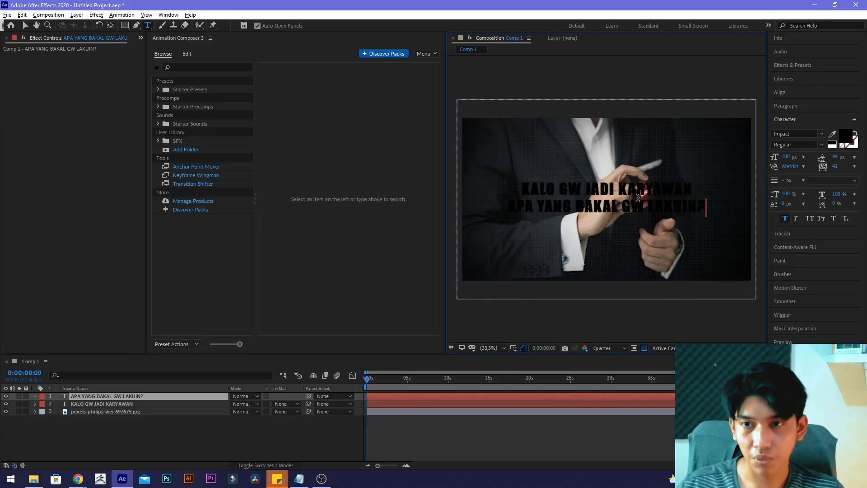
Colour the APA YANG BAKAL GW LAKUIN? line white and move it slightly lower to widen the gap between the lines
key("ctrl+a")
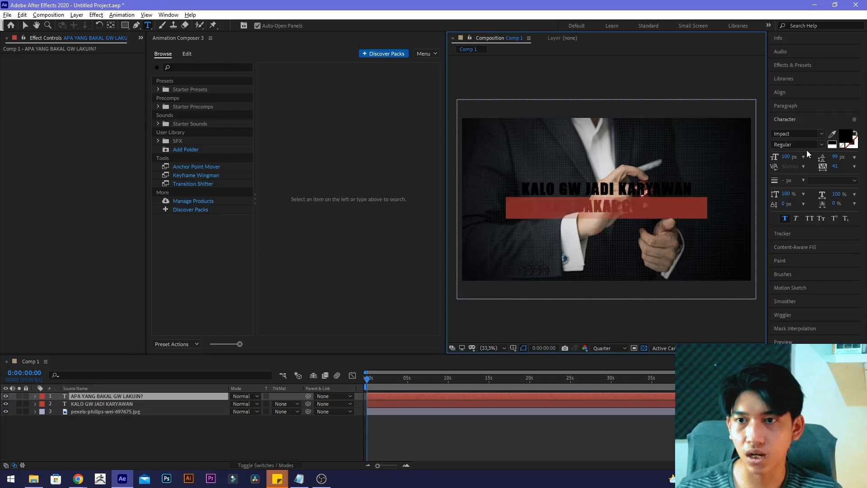
left_click(834, 146)
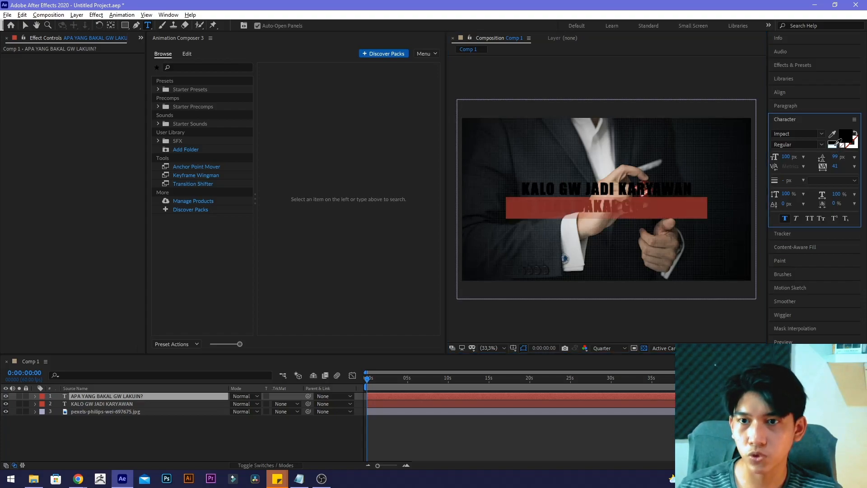
left_click(625, 206)
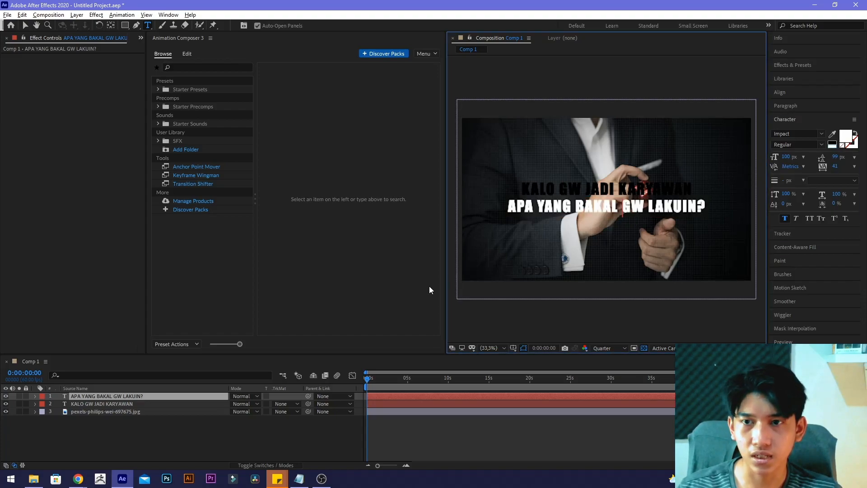
left_click(25, 26)
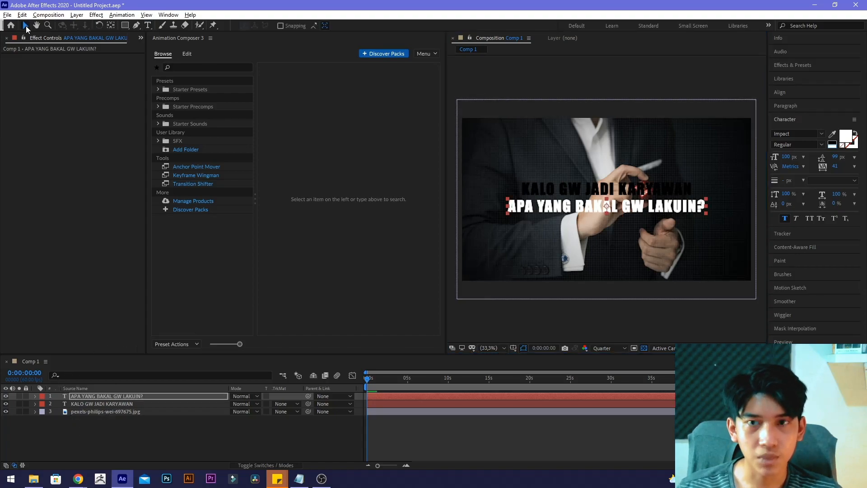
left_click(640, 215)
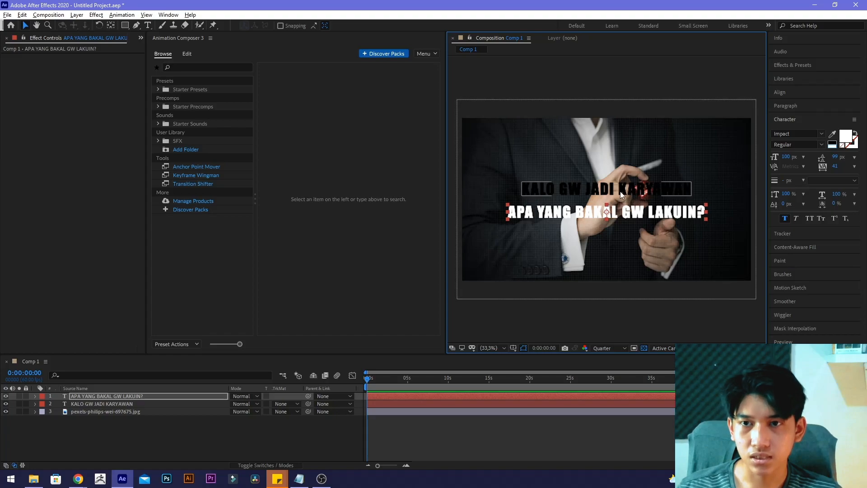
Switch to the reference video in Chrome and replay its opening to examine how the highlighted title animates in
key("alt+Tab")
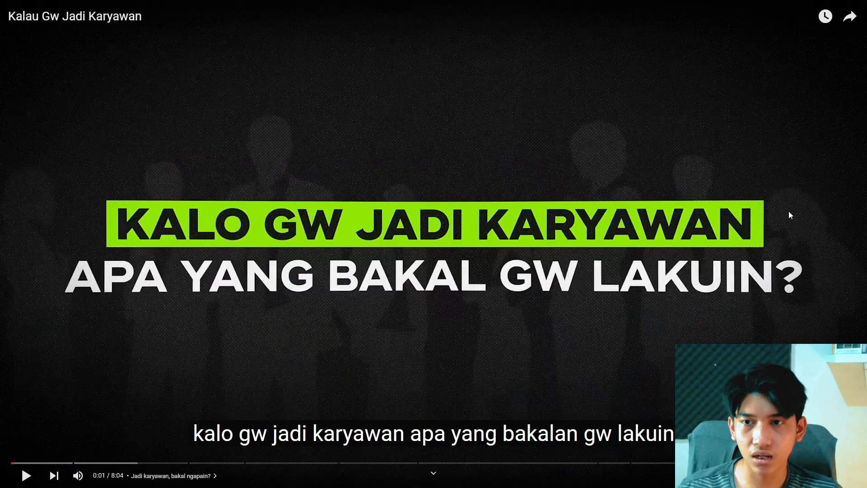
key("space")
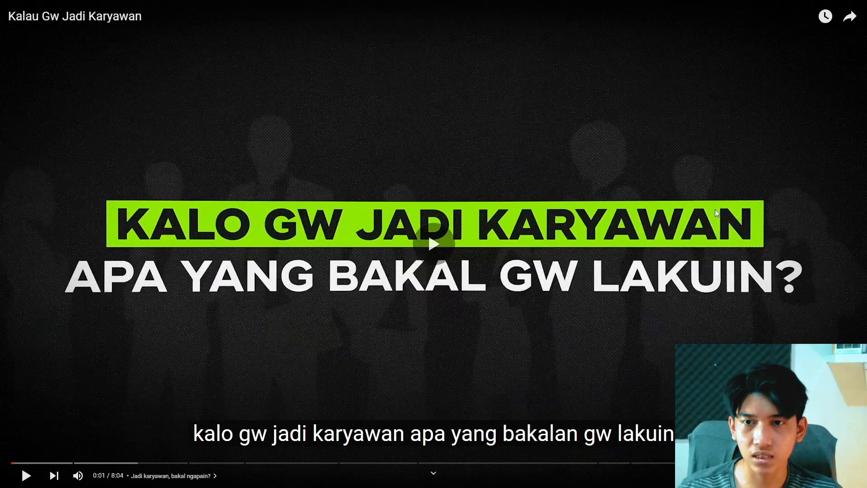
key("space")
key("Left")
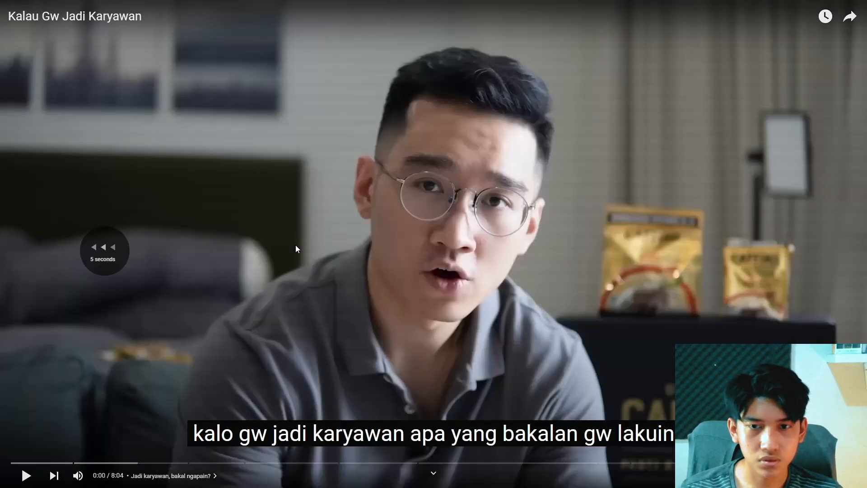
key("Right")
key("Left")
key("space")
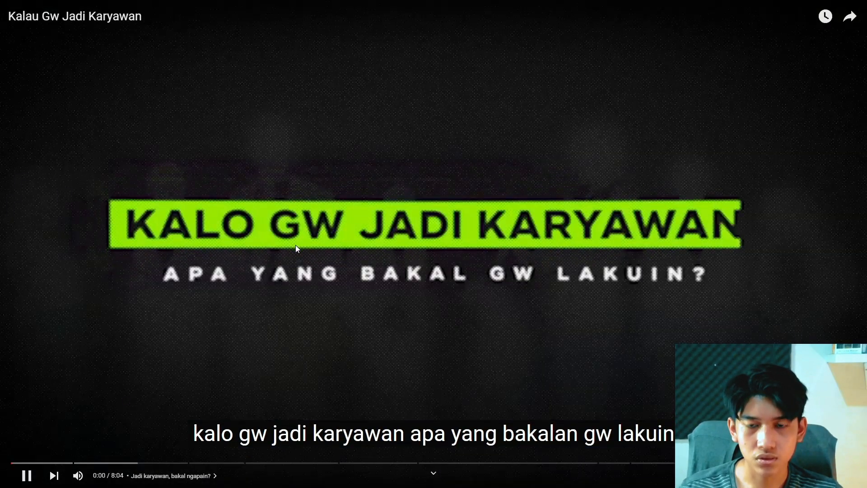
key("space")
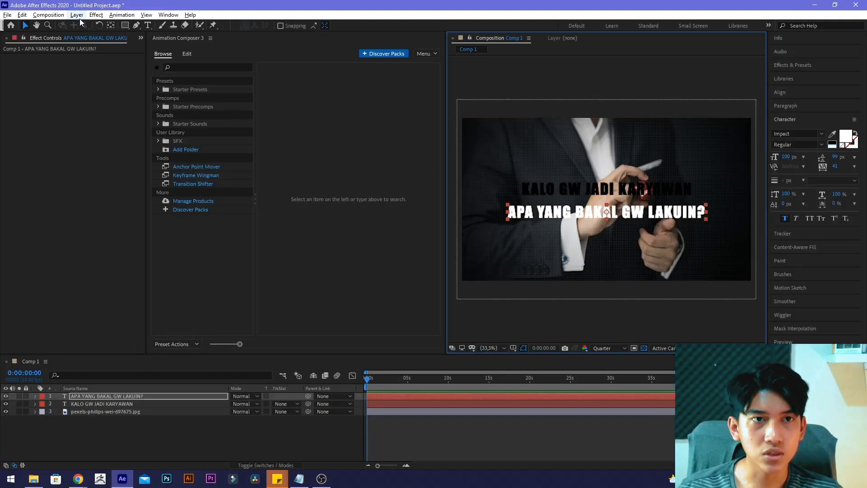
Add a new shape layer to Comp 1 in After Effects and set its fill colour to green
left_click(80, 18)
mouse_move(93, 27)
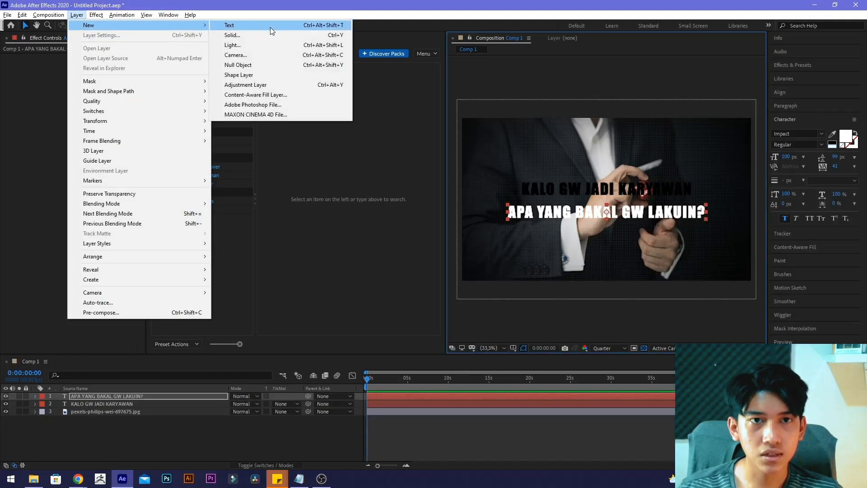
left_click(253, 74)
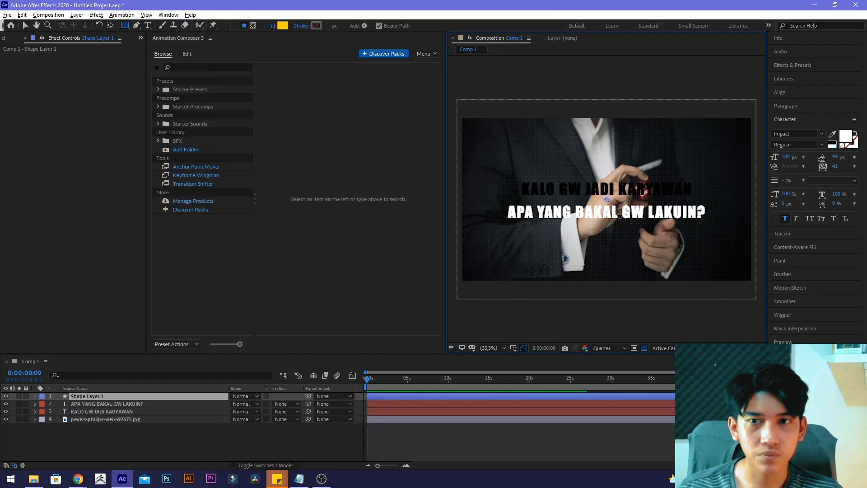
scroll(616, 213, "up", 3)
scroll(617, 212, "down", 2)
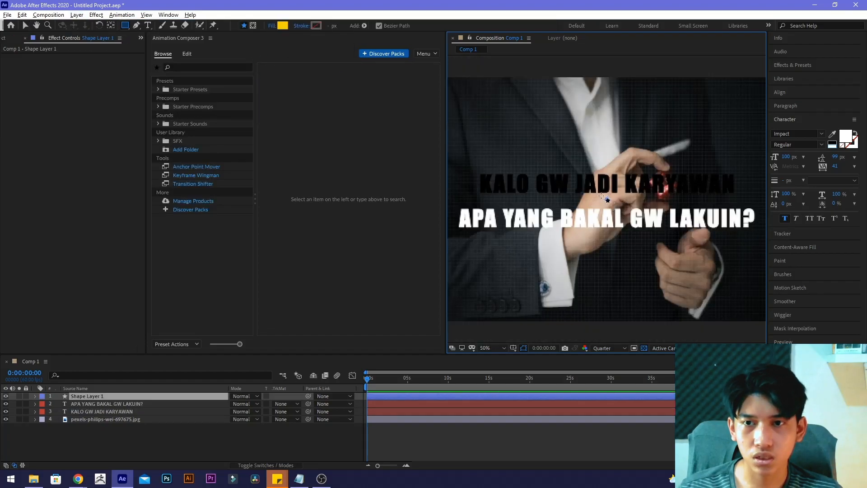
left_click(282, 25)
left_click(265, 318)
left_click_drag(248, 297, 235, 274)
left_click(340, 242)
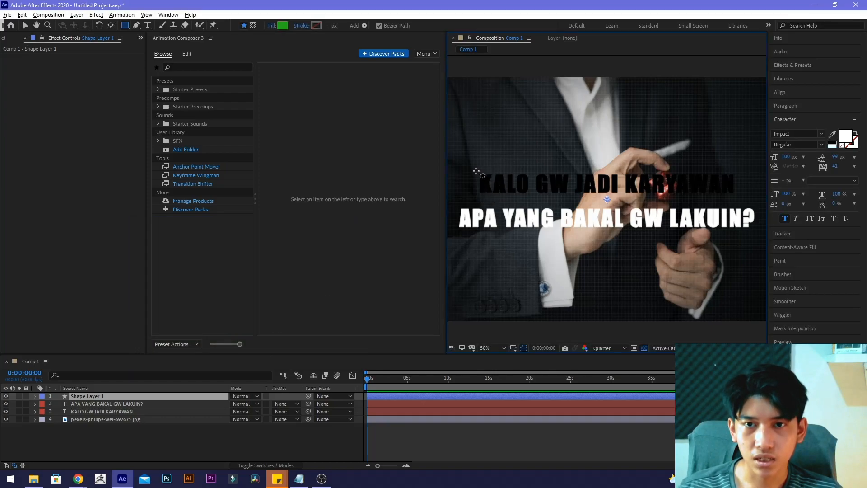
Draw a green rectangle on the shape layer that covers the whole KALO GW JADI KARYAWAN line with a small margin
left_click_drag(475, 170, 739, 198)
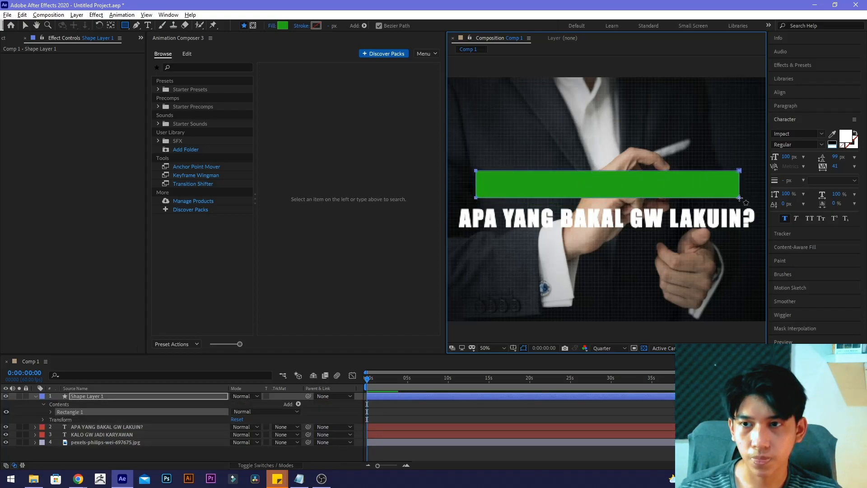
key("v")
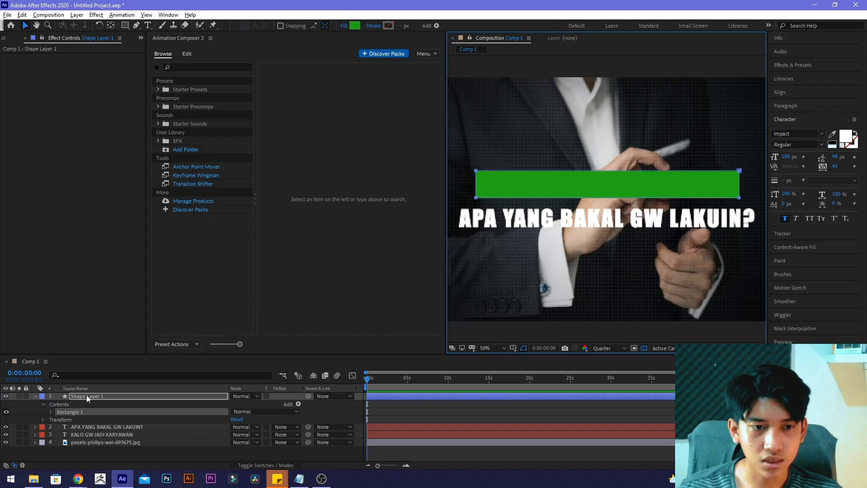
left_click(36, 396)
Align Shape Layer 1 and the KALO GW JADI KARYAWAN text to each other's horizontal and vertical centres
left_click(87, 396)
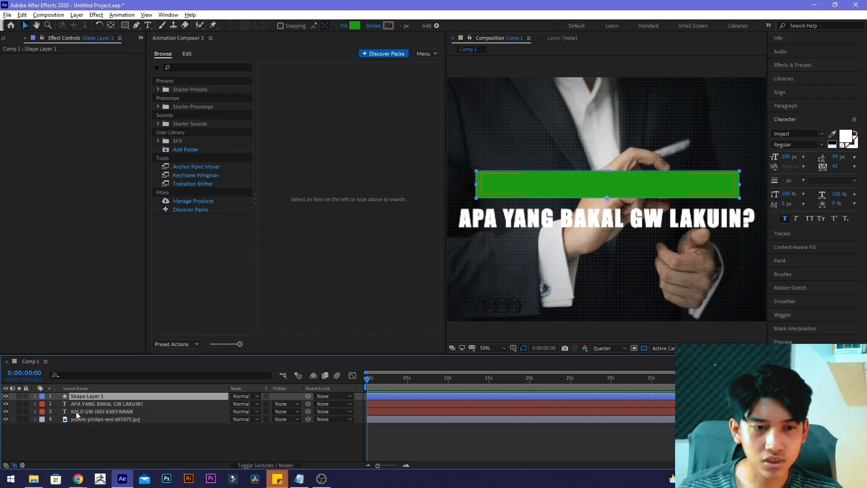
left_click(77, 411, "ctrl")
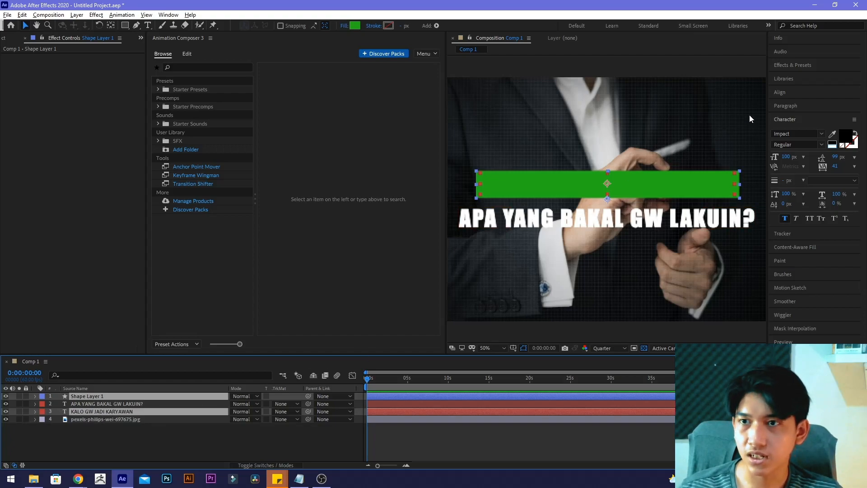
left_click(791, 96)
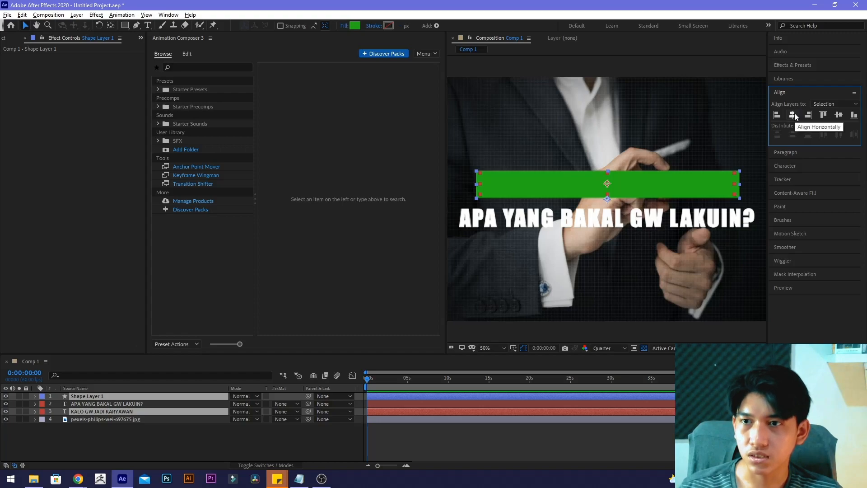
left_click(794, 115)
left_click(839, 114)
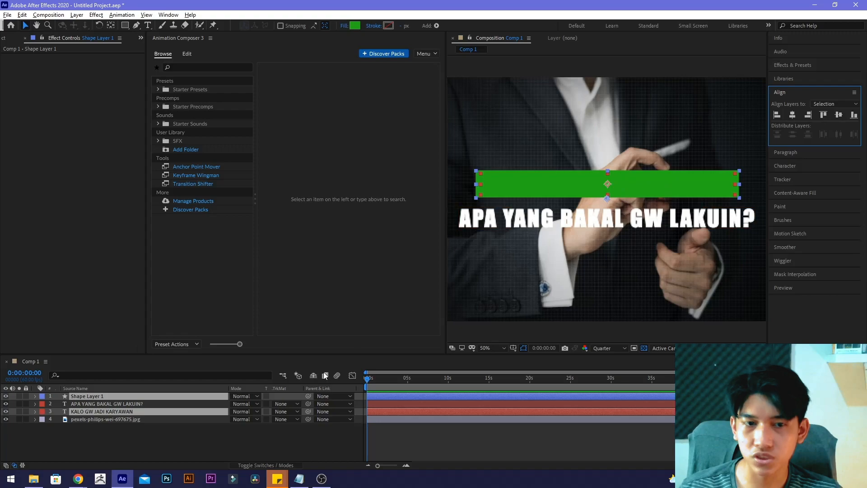
Move the KALO GW JADI KARYAWAN layer above Shape Layer 1 and set the shape's track matte to Alpha Inverted Matte
left_click(126, 447)
left_click(97, 409)
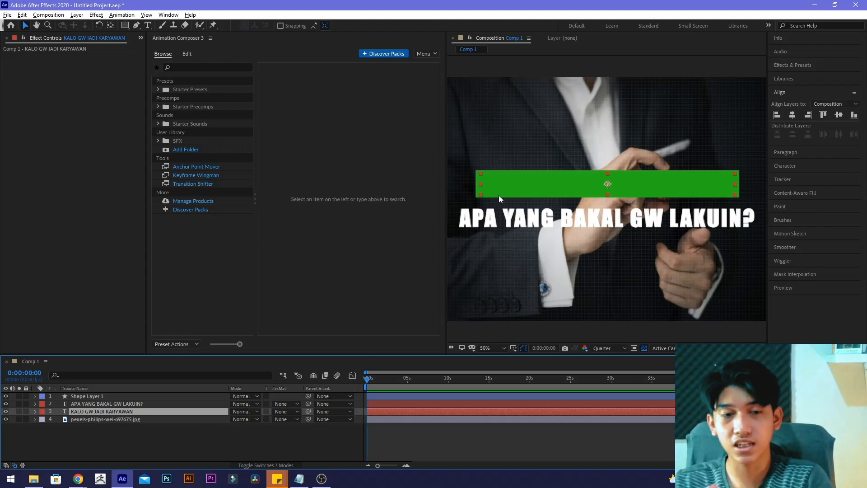
left_click(194, 429)
left_click(153, 412)
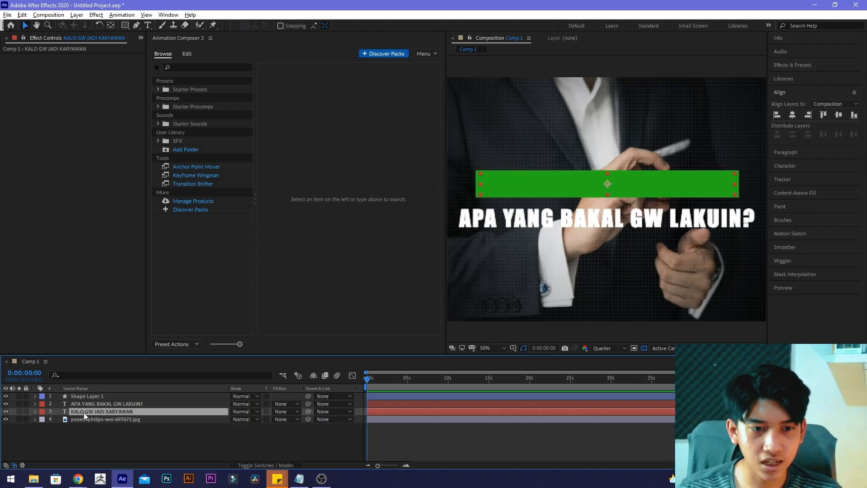
left_click_drag(82, 413, 83, 403)
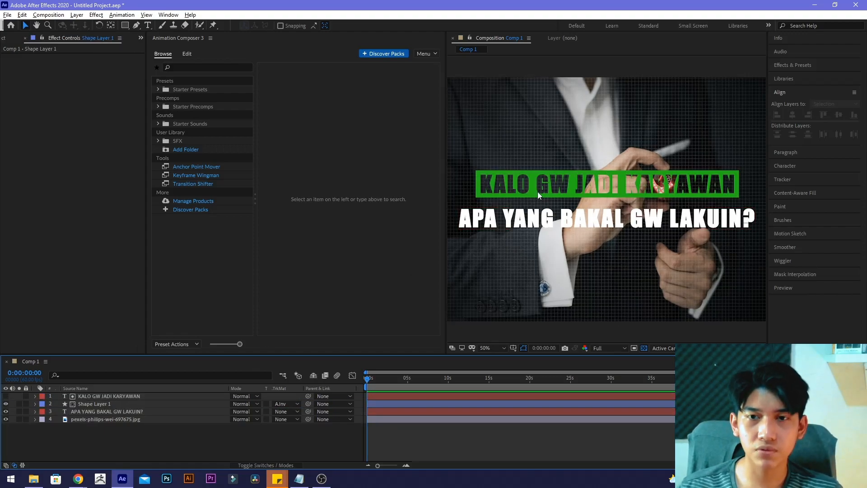
left_click(98, 397)
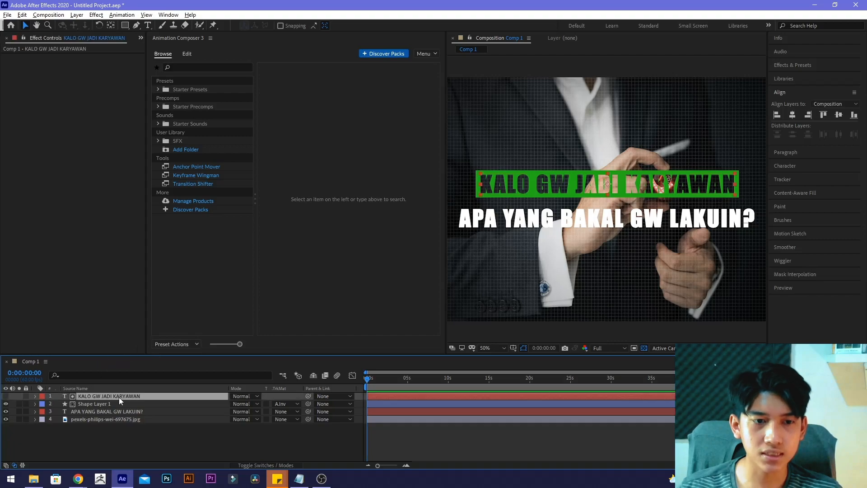
left_click(95, 403)
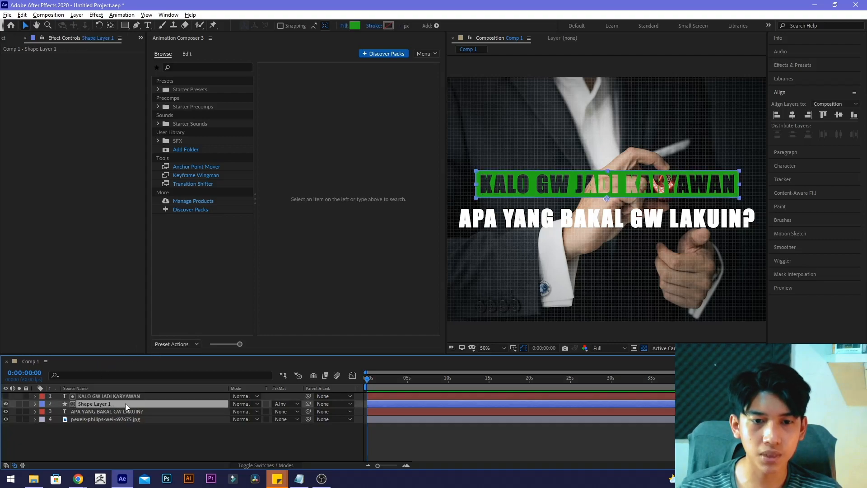
left_click(283, 403)
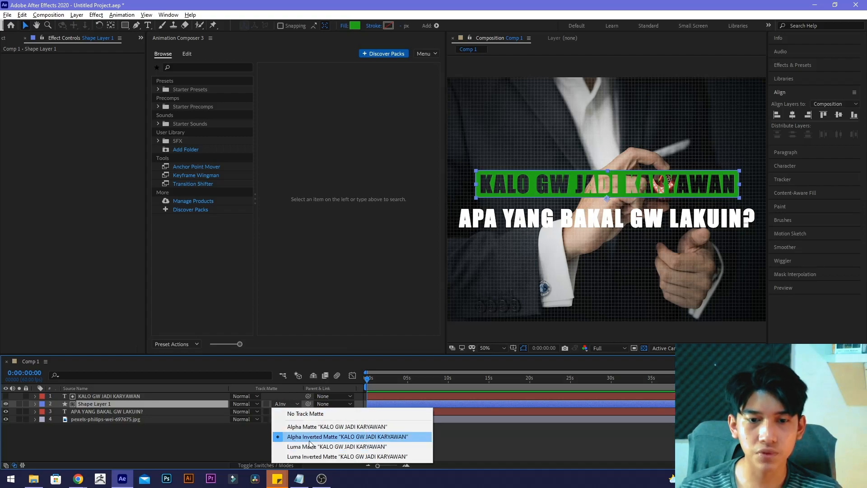
left_click(324, 437)
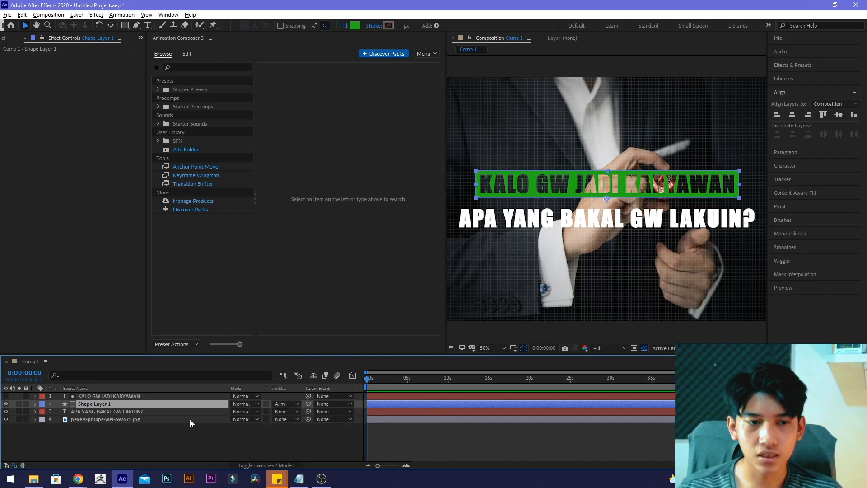
Toggle the matte text layer's visibility and examine the cut-out lettering in the green bar up close
left_click(7, 396)
left_click(6, 396)
scroll(538, 169, "up", 2)
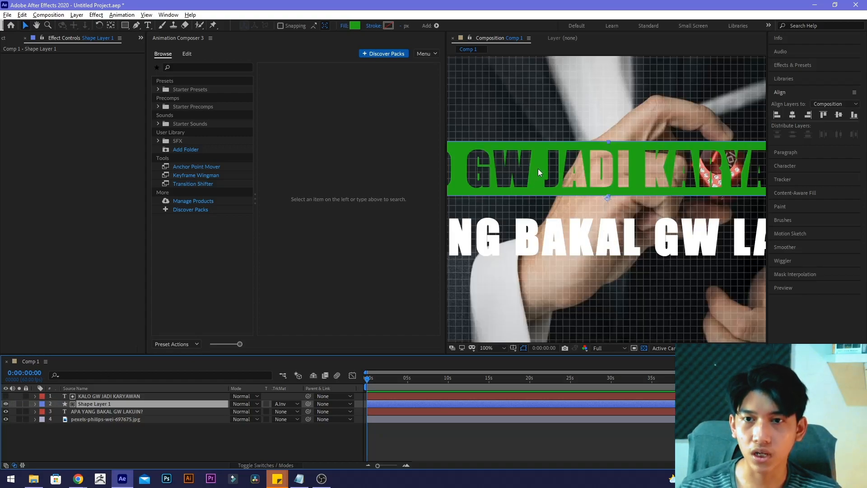
scroll(627, 230, "down", 2)
scroll(628, 230, "up", 1)
left_click_drag(587, 228, 615, 231)
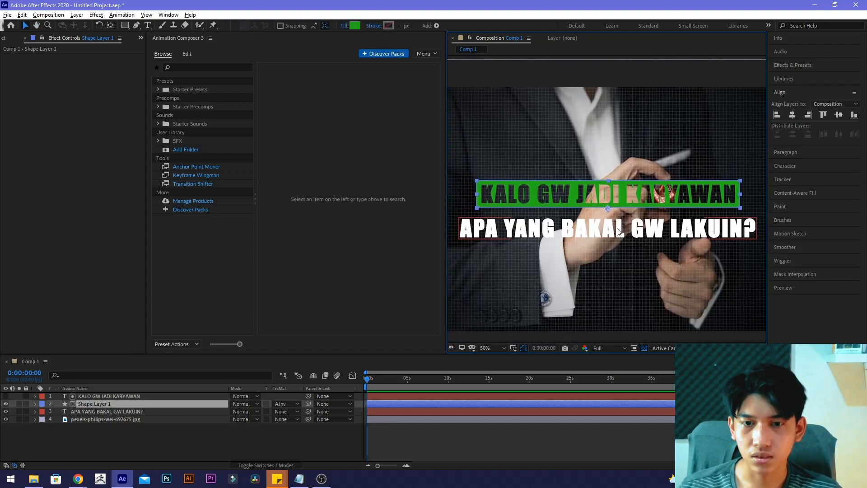
Switch to the reference video in Chrome, play its title scene and rewind to the very beginning
key("alt+Tab")
left_click(254, 293)
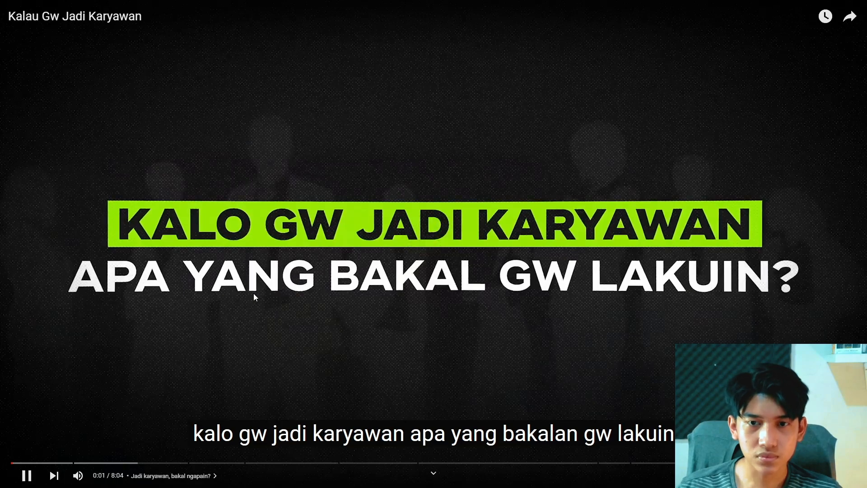
key("Left")
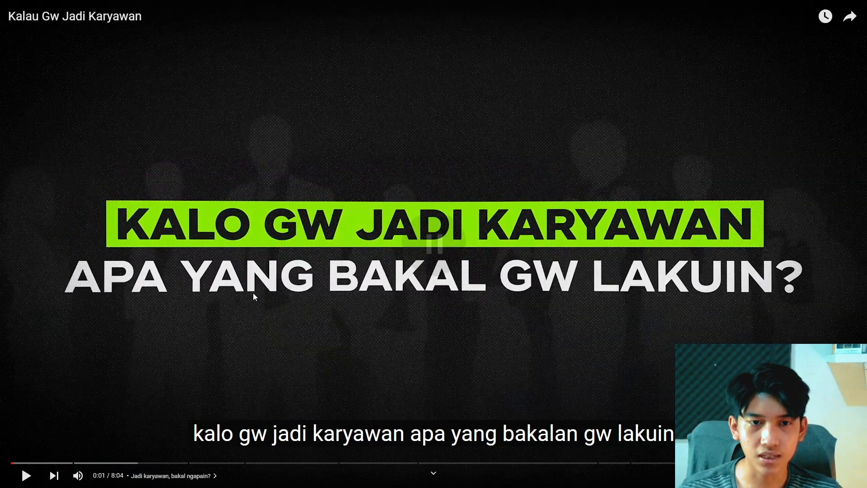
key("space")
left_click(6, 463)
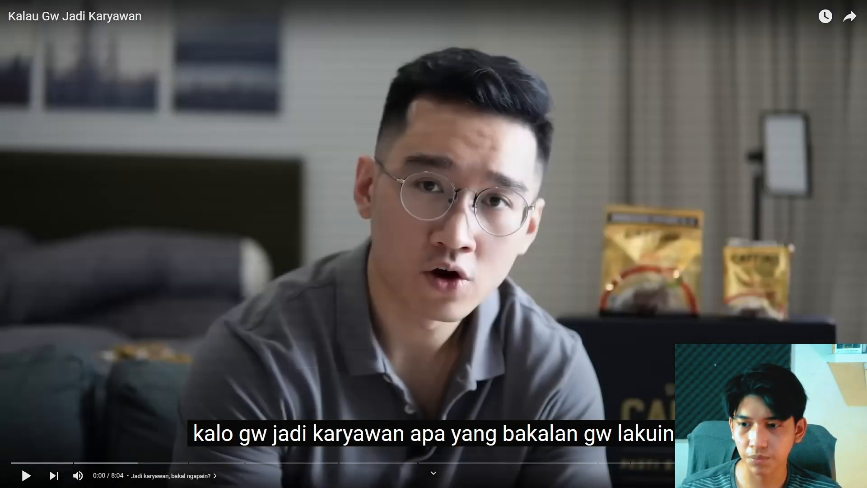
Set the reference video's playback speed to 0.5 and replay the opening to examine how both title lines animate in
left_click(808, 475)
left_click(773, 328)
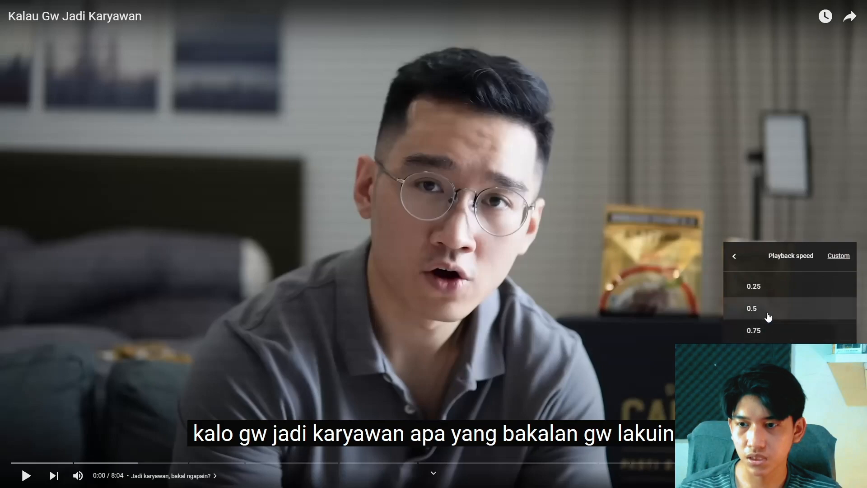
left_click(767, 312)
left_click(452, 329)
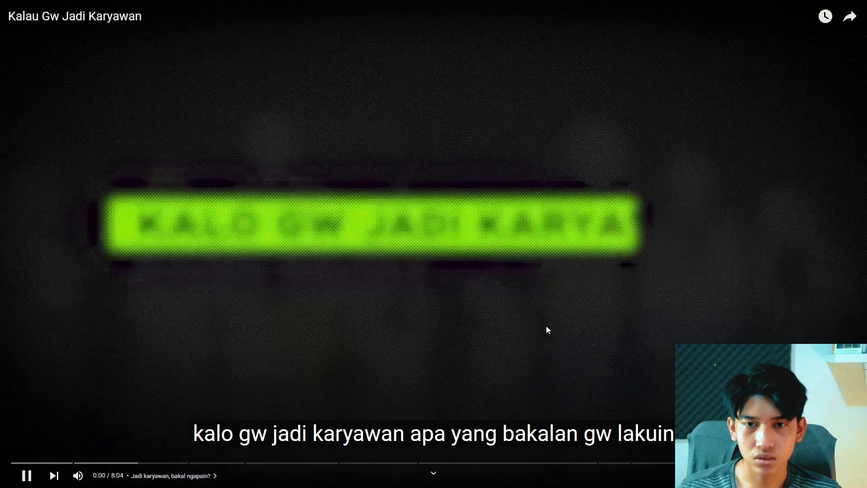
left_click(547, 326)
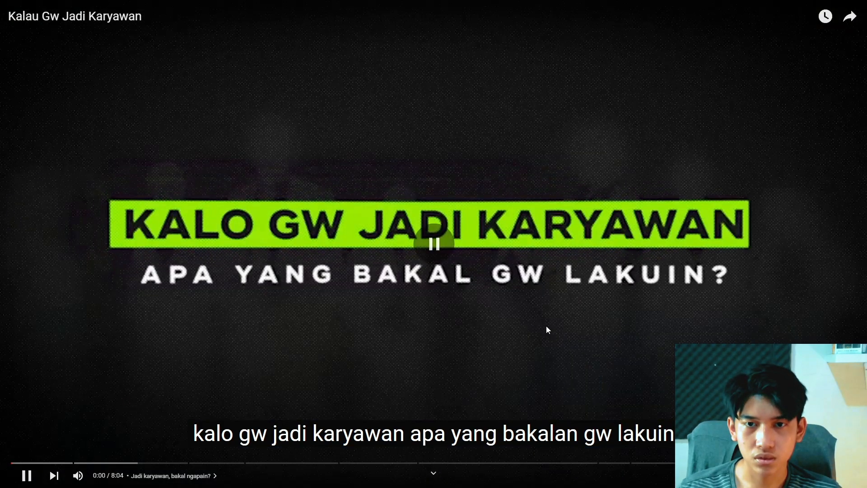
left_click(546, 326)
left_click(546, 326)
Switch back to After Effects and pre-compose the KALO GW JADI KARYAWAN text and Shape Layer 1 as "title 1"
key("alt+Tab")
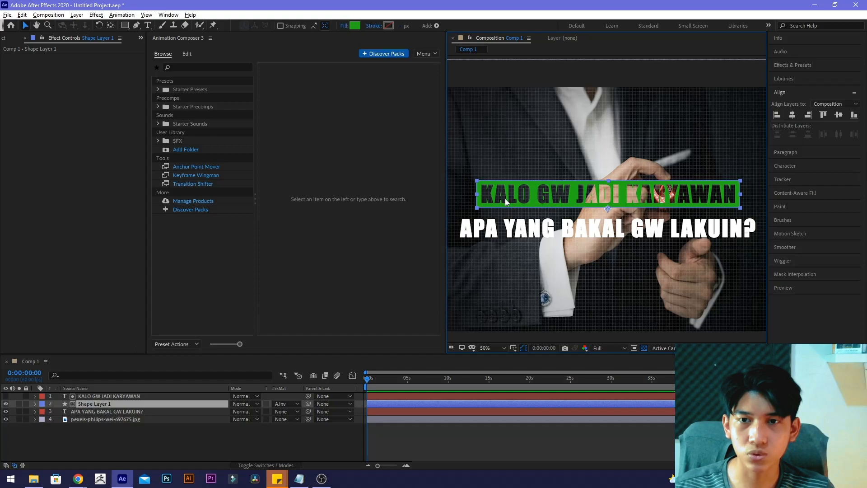
left_click(112, 397)
left_click(99, 404)
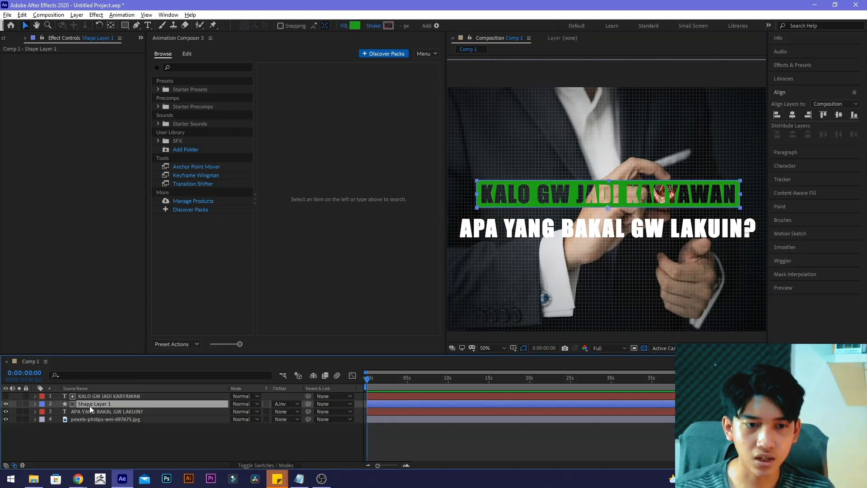
left_click(87, 395, "shift")
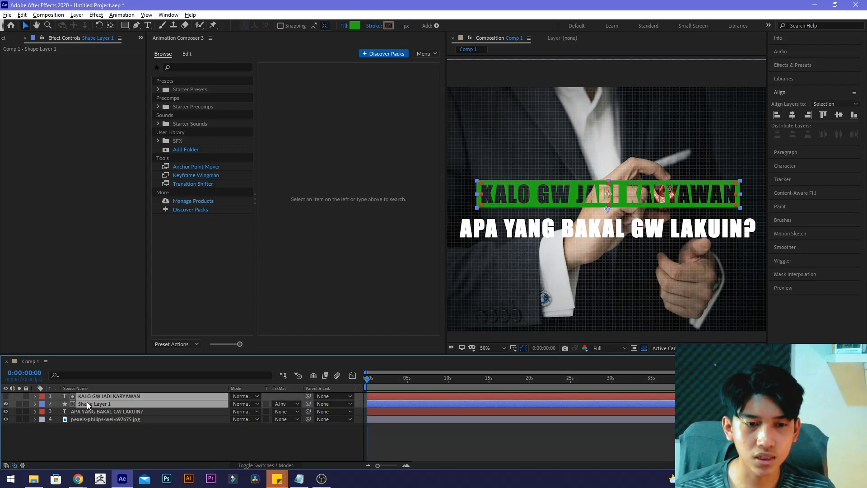
key("F2")
left_click(93, 405)
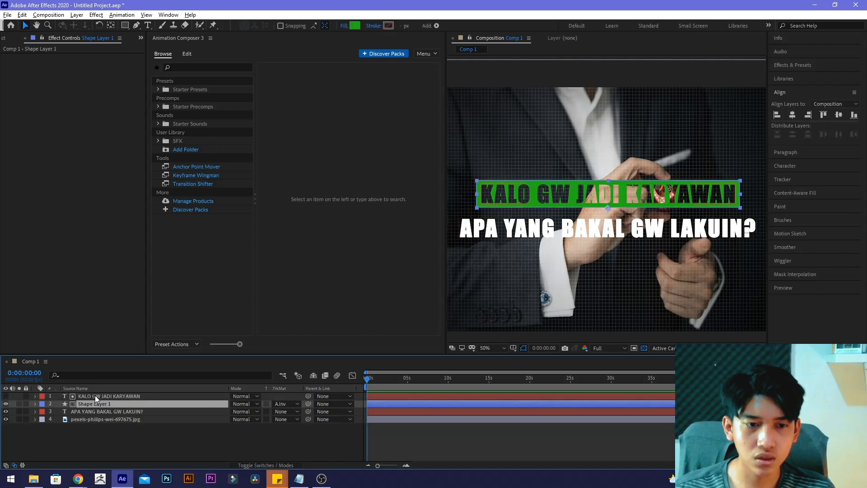
left_click(96, 395, "shift")
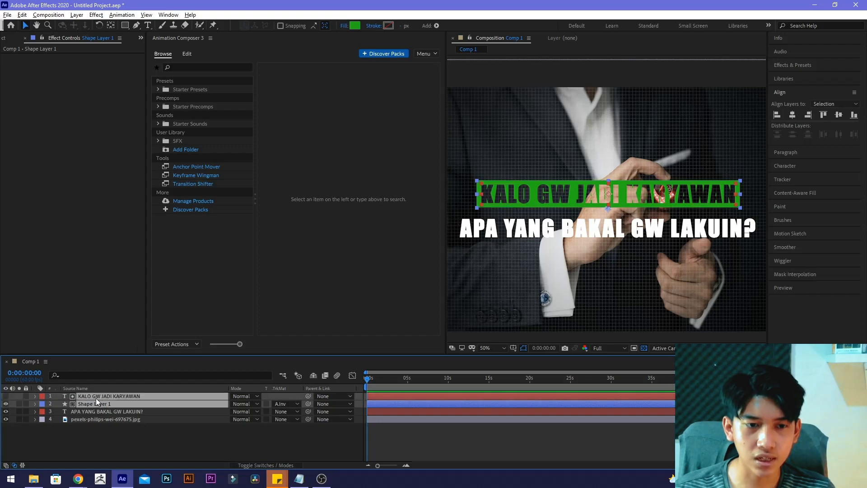
right_click(162, 396)
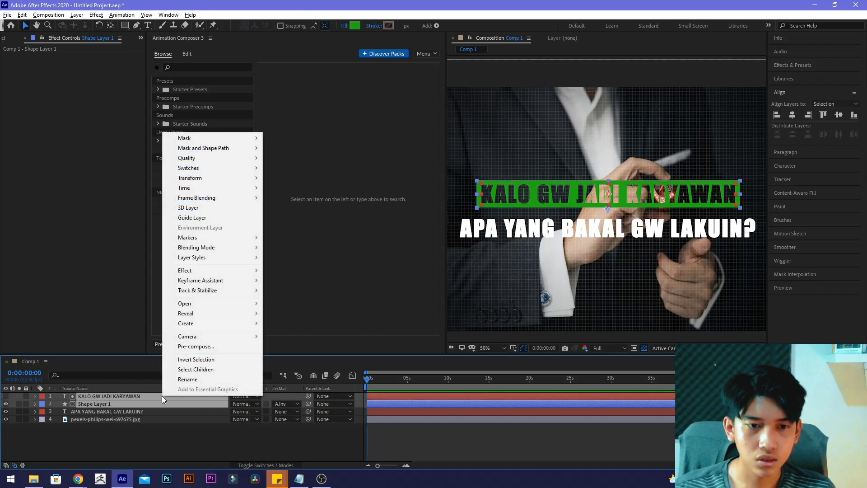
left_click(196, 346)
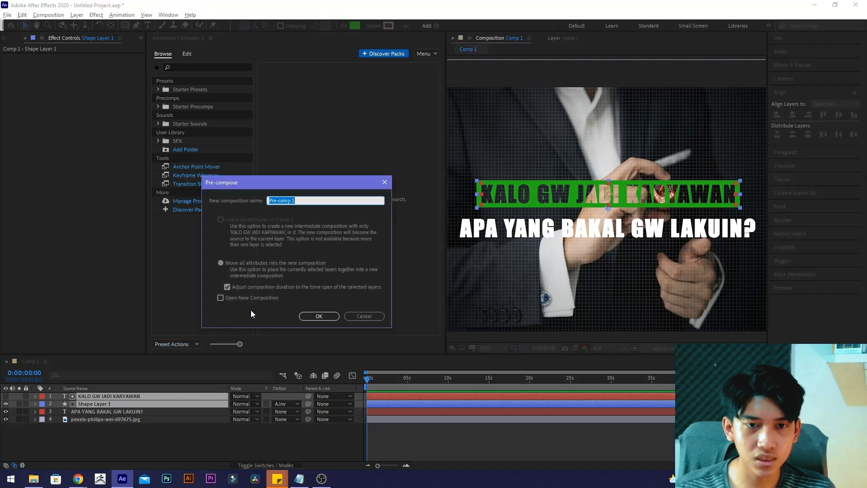
type("title")
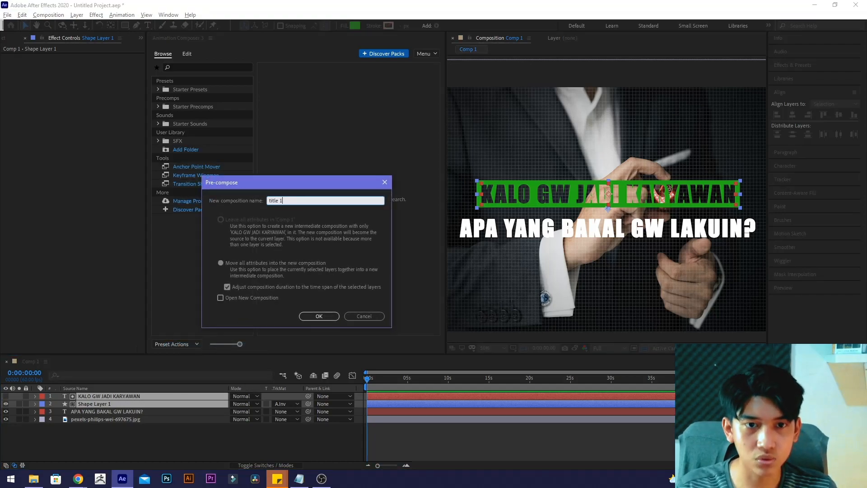
key("Return")
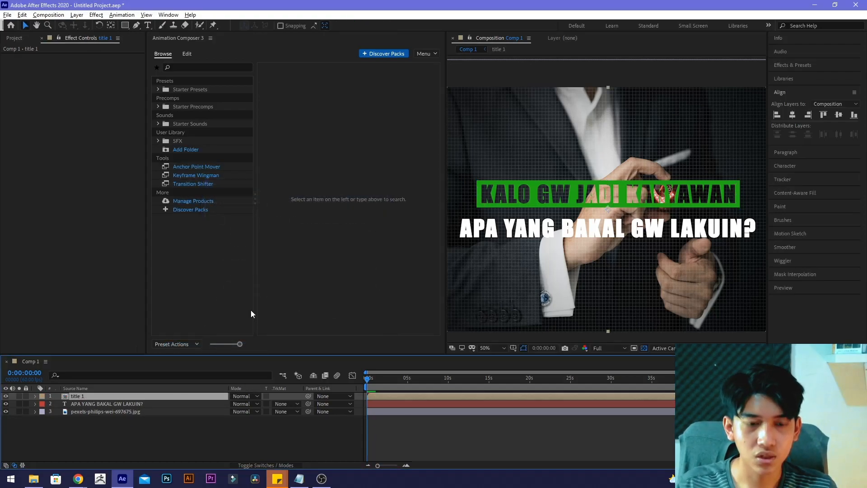
Add a Scale keyframe to the title 1 layer at the start of the composition and set it to 50%
left_click(97, 403)
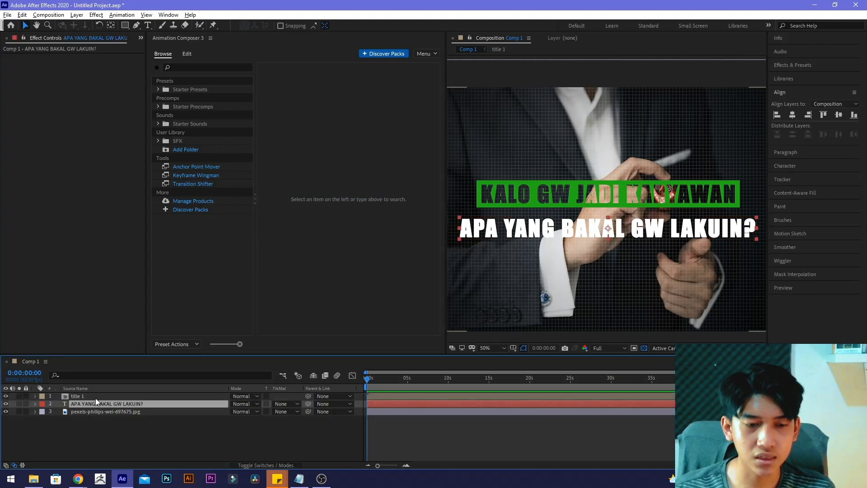
left_click(97, 397)
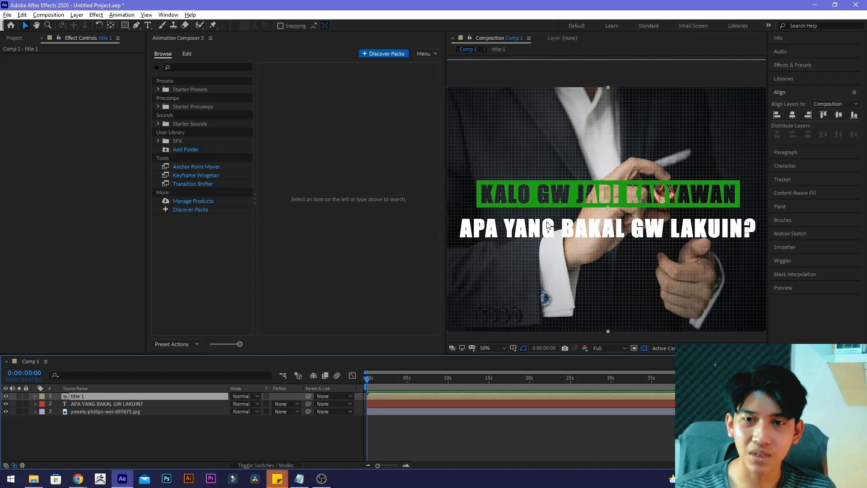
left_click_drag(367, 381, 343, 385)
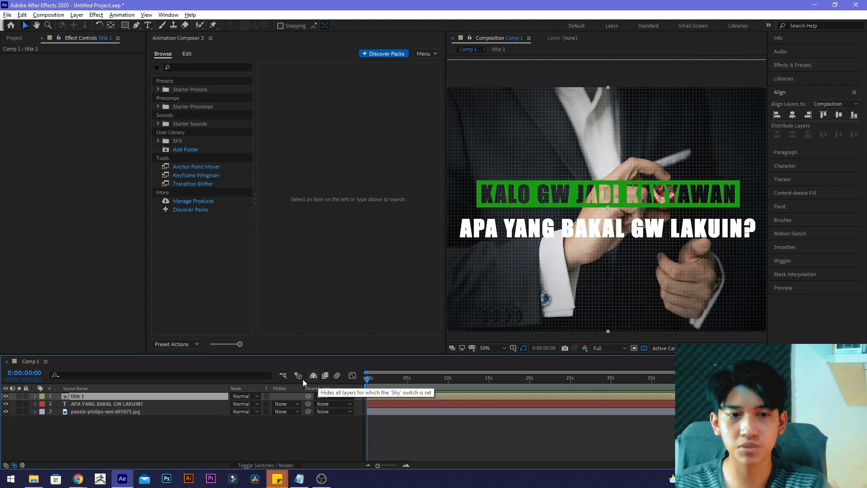
key("s")
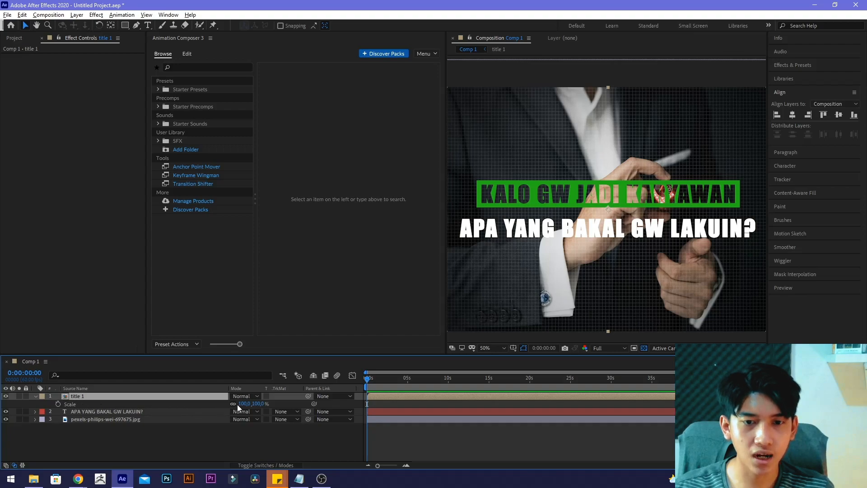
left_click(59, 404)
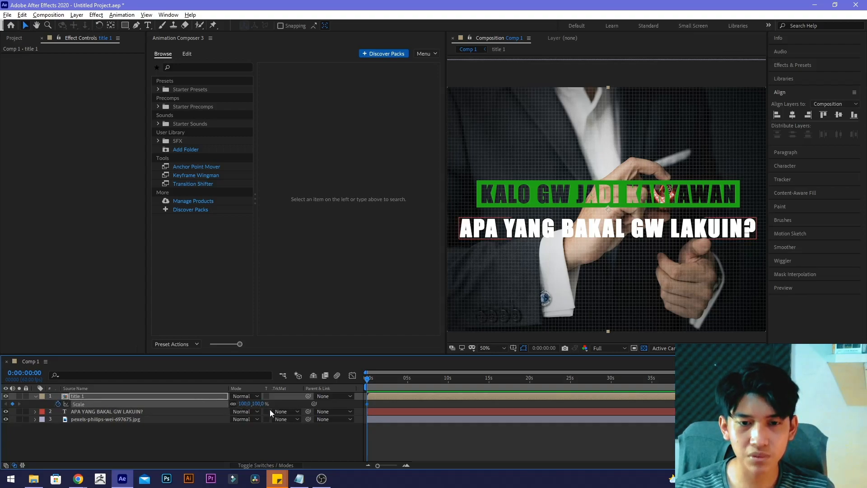
left_click_drag(243, 408, 227, 412)
left_click(244, 404)
left_click(244, 451)
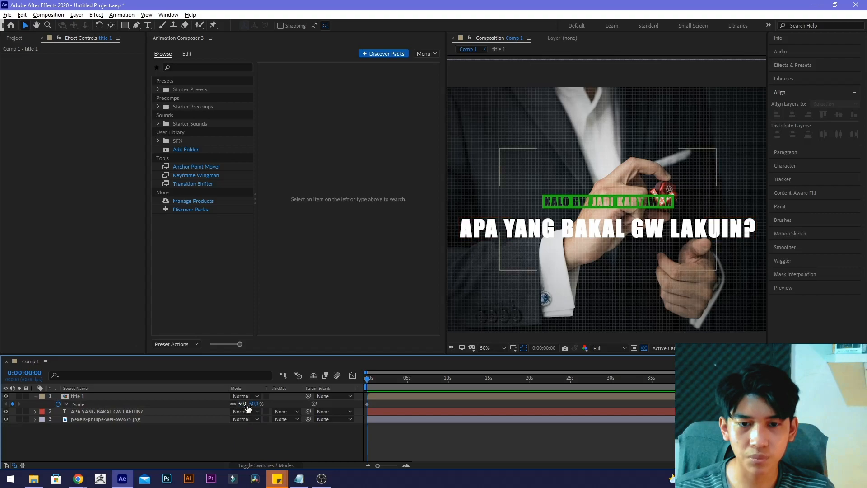
Add a second Scale keyframe of 100% to the title 1 layer at 0:00:00:43
left_click_drag(366, 379, 373, 376)
left_click(256, 403)
type("100")
key("Return")
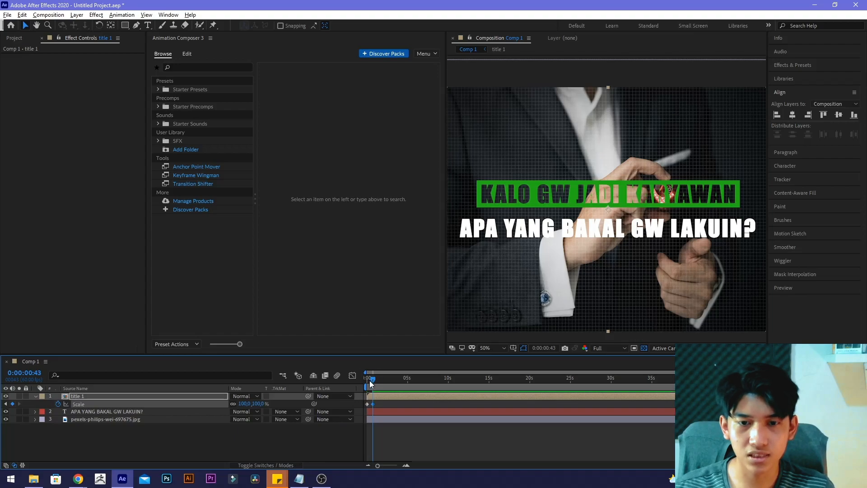
Preview title 1's scale-up animation from the start of the composition
left_click_drag(373, 380, 355, 384)
key("space")
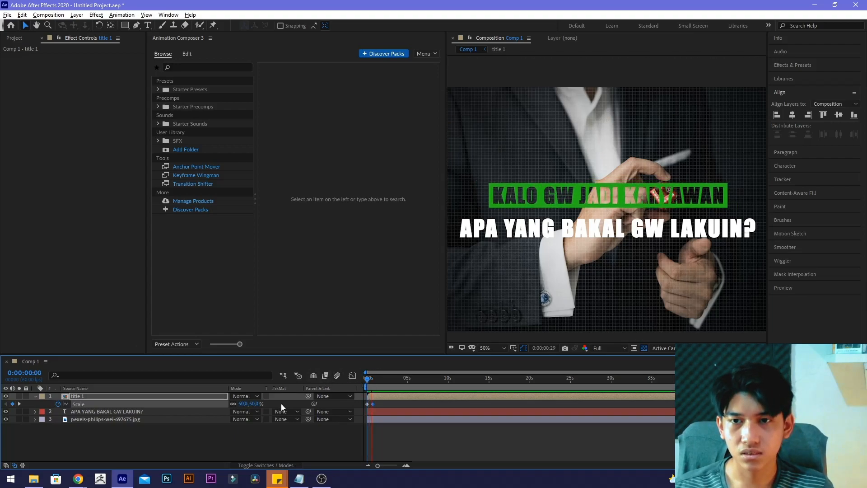
key("space")
key("space")
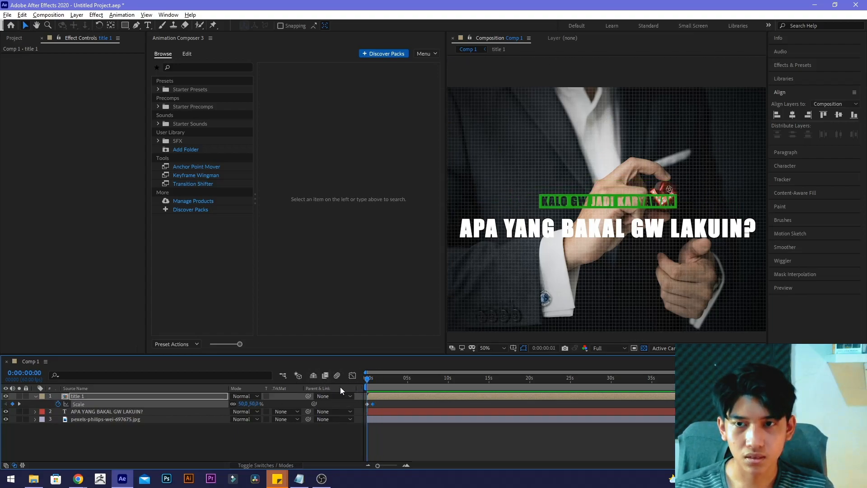
Move the title 1 layer's 100% Scale keyframe earlier, to 0:00:00:13
left_click(374, 381)
left_click_drag(374, 383, 372, 383)
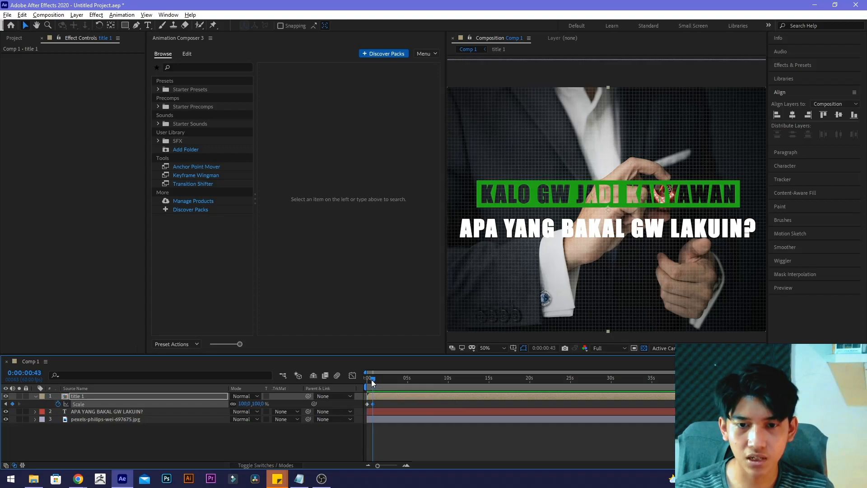
mouse_move(373, 405)
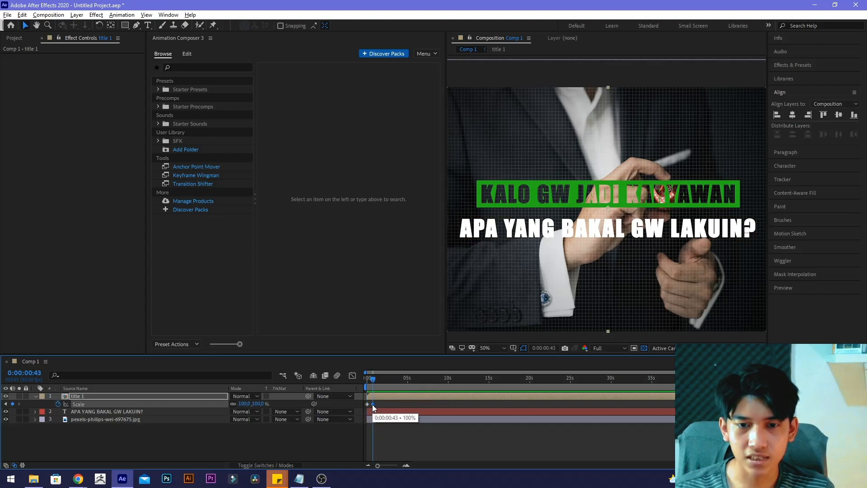
left_click_drag(372, 405, 351, 391)
left_click(370, 432)
left_click(372, 409)
left_click(191, 412)
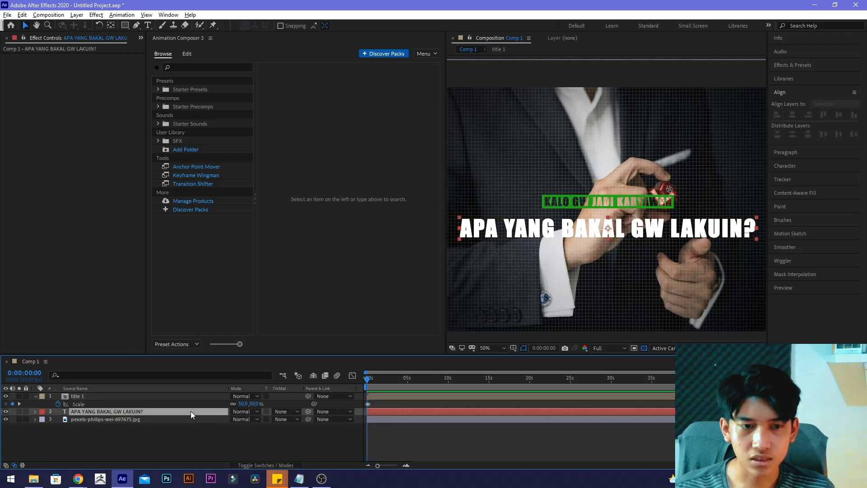
left_click(368, 403)
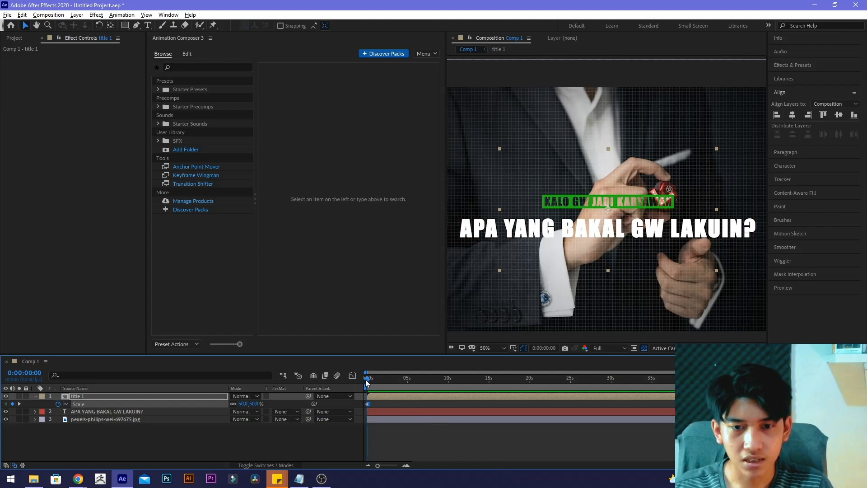
left_click_drag(366, 380, 368, 380)
left_click_drag(388, 465, 396, 465)
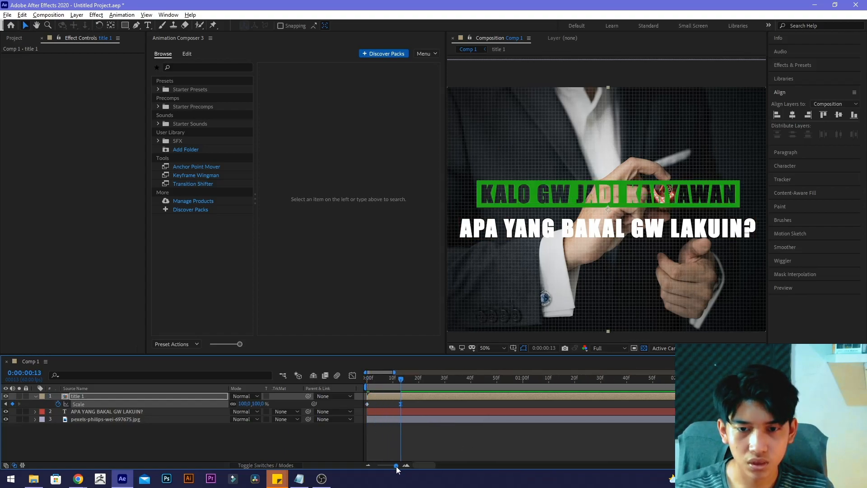
Examine the curve of title 1's Scale animation in the Graph Editor
left_click(408, 404)
left_click_drag(401, 379, 424, 379)
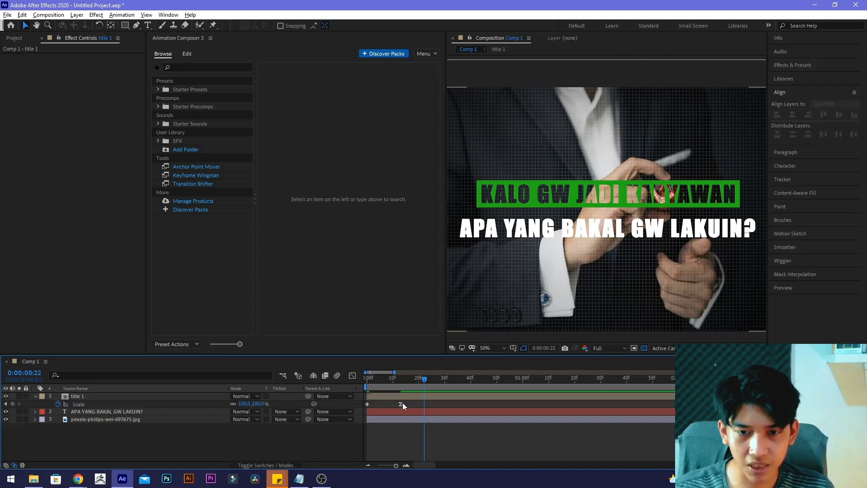
left_click(400, 404)
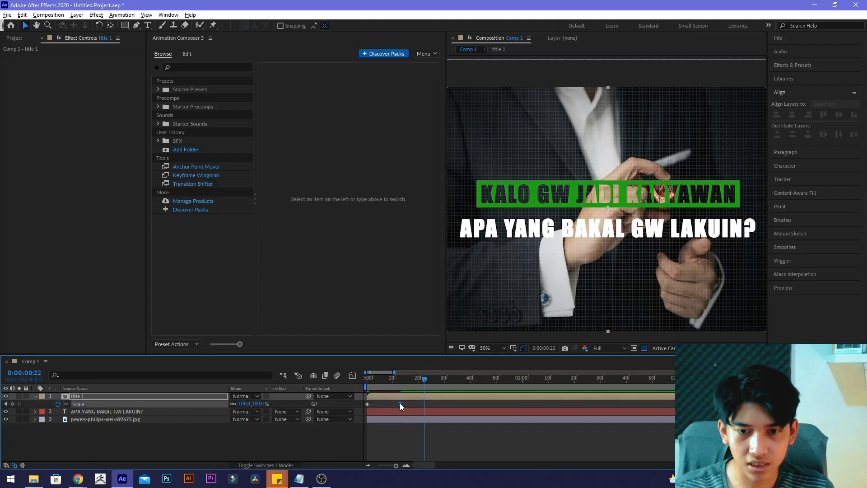
left_click(352, 376)
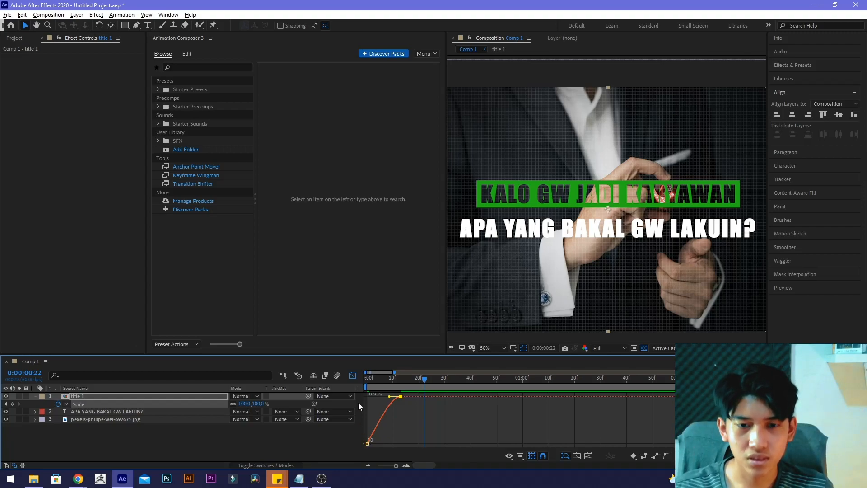
left_click(352, 375)
Collapse the title 1 layer at 0:00:00:13 and expand the properties of the APA YANG BAKAL GW LAKUIN? text layer
left_click_drag(427, 378, 402, 378)
left_click(35, 396)
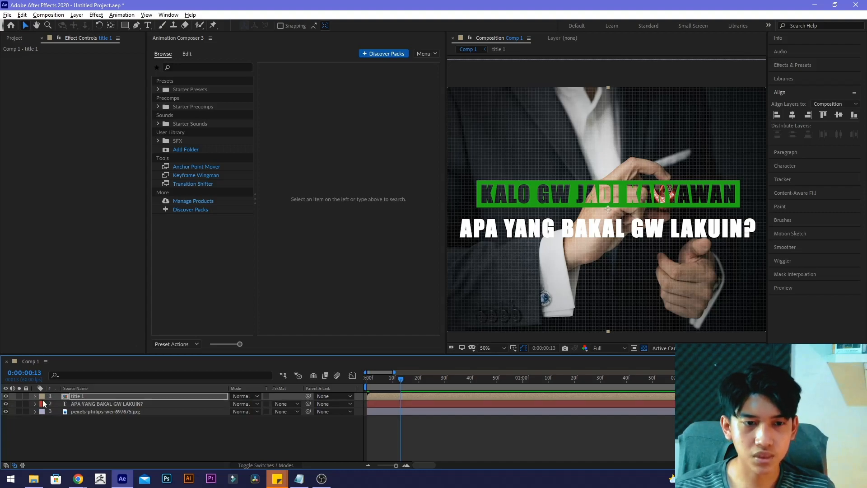
left_click(80, 403)
left_click(35, 403)
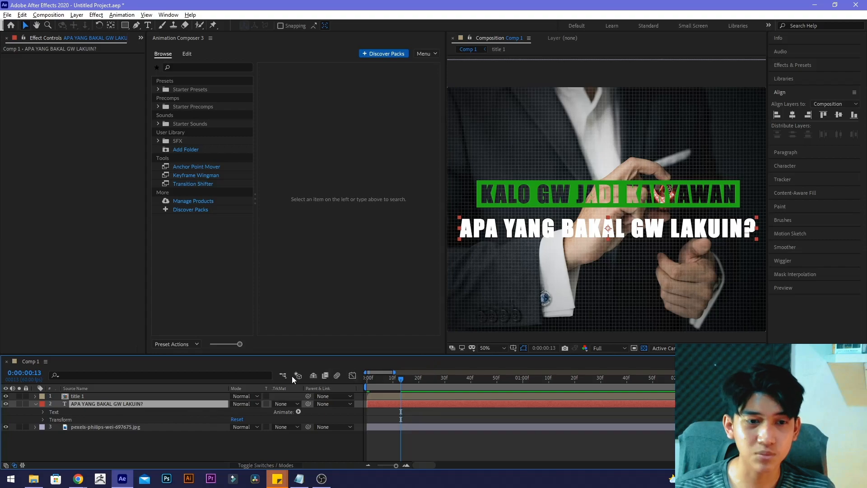
Review the second title line's entrance in the reference video, and return to After Effects to preview the composition from the start
key("alt+Tab")
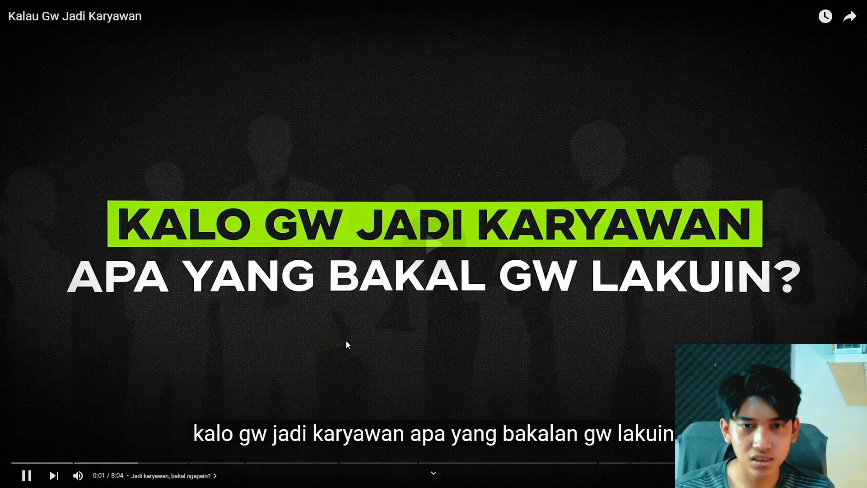
key("Left")
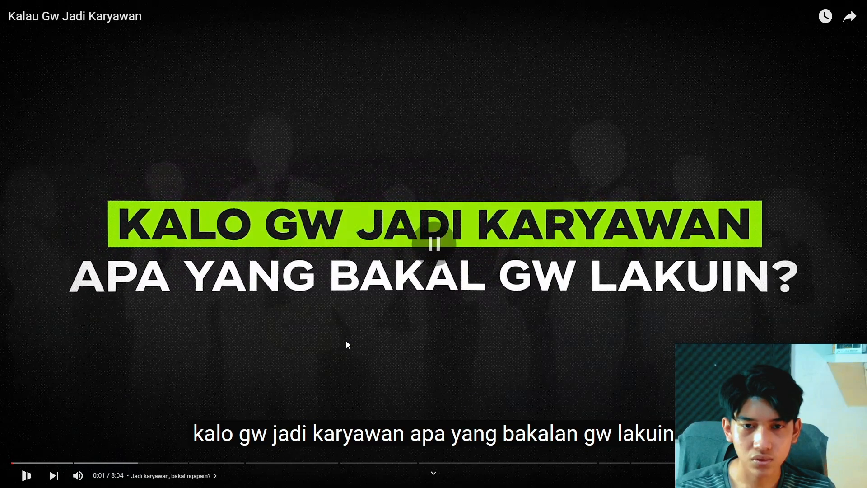
key("alt+Tab")
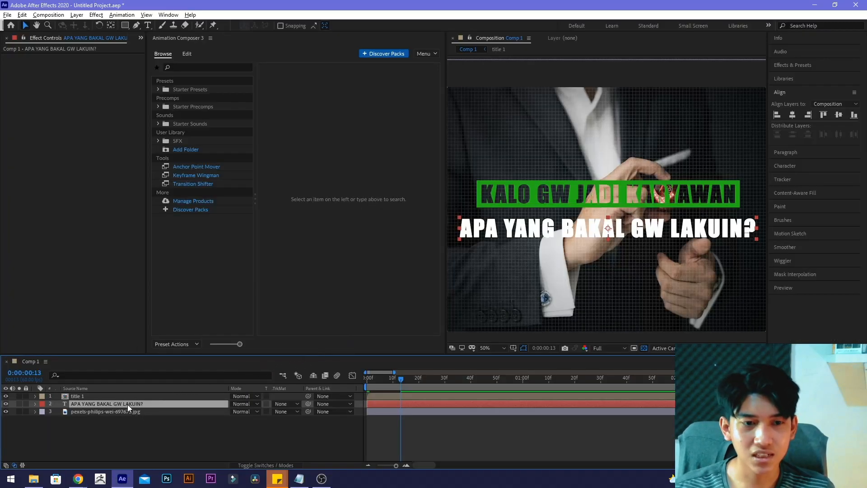
left_click_drag(393, 383, 364, 384)
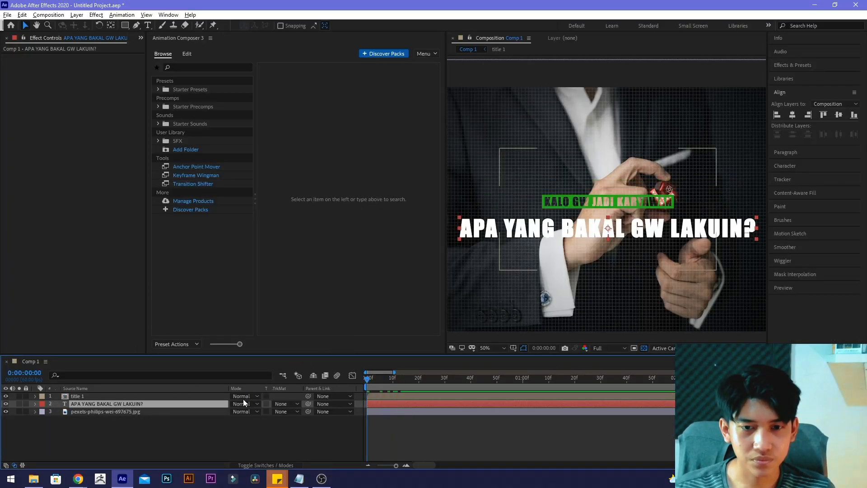
key("space")
Add a Scale text animator to the APA YANG BAKAL GW LAKUIN? layer and return to the start of the composition
left_click(35, 403)
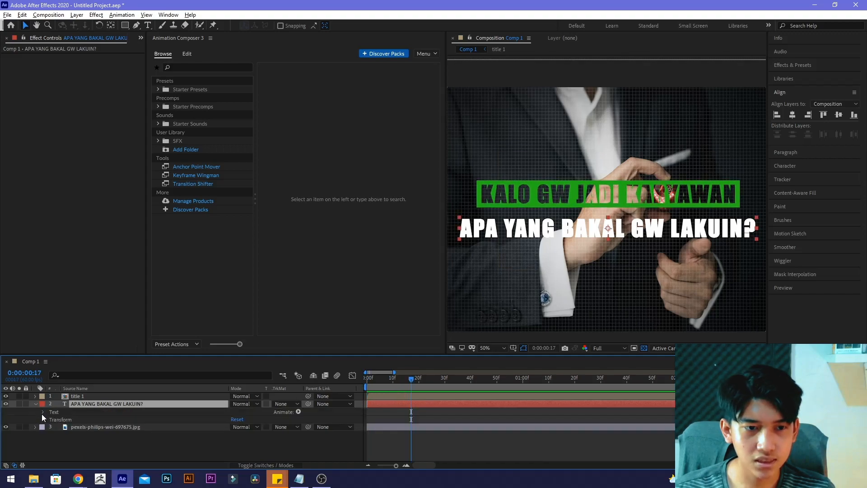
left_click(296, 414)
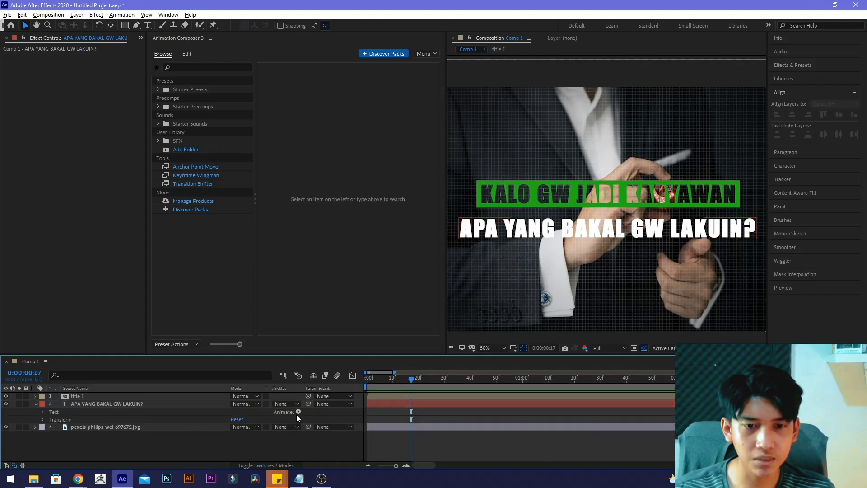
left_click(298, 412)
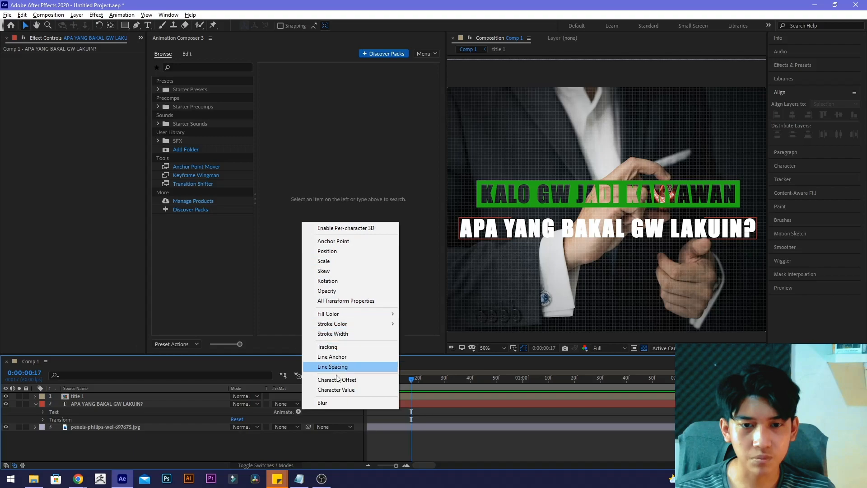
left_click(348, 261)
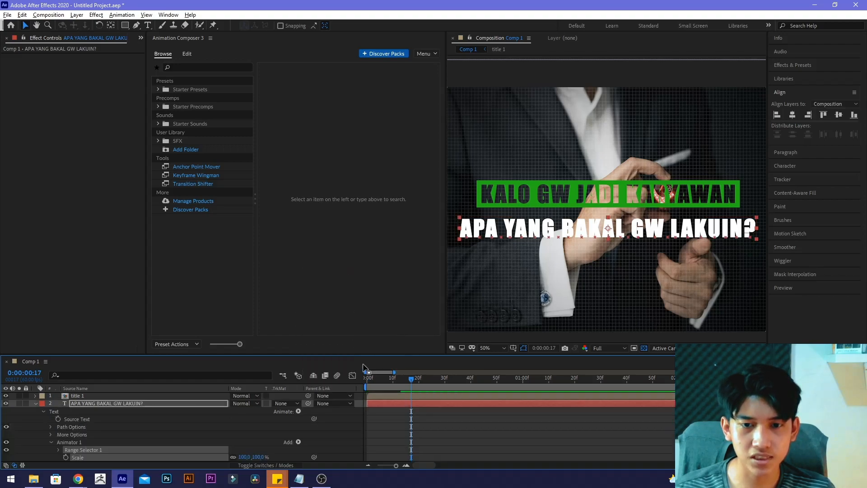
left_click_drag(404, 378, 348, 381)
scroll(234, 421, "down", 1)
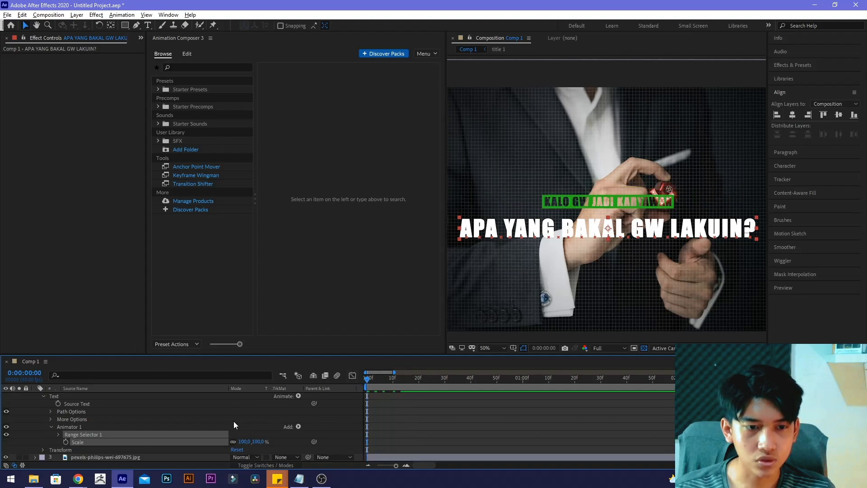
Try a Start value of 26% in the text animator's Range Selector 1, and return it to 0%
left_click(56, 434)
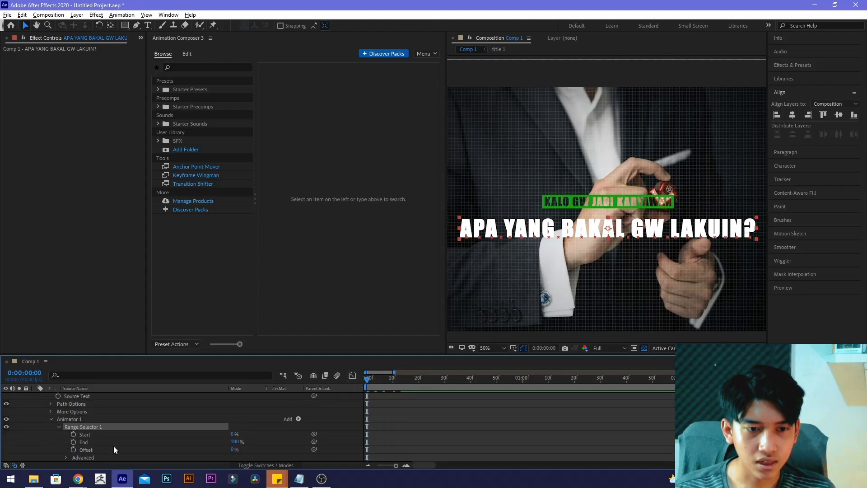
scroll(112, 446, "down", 2)
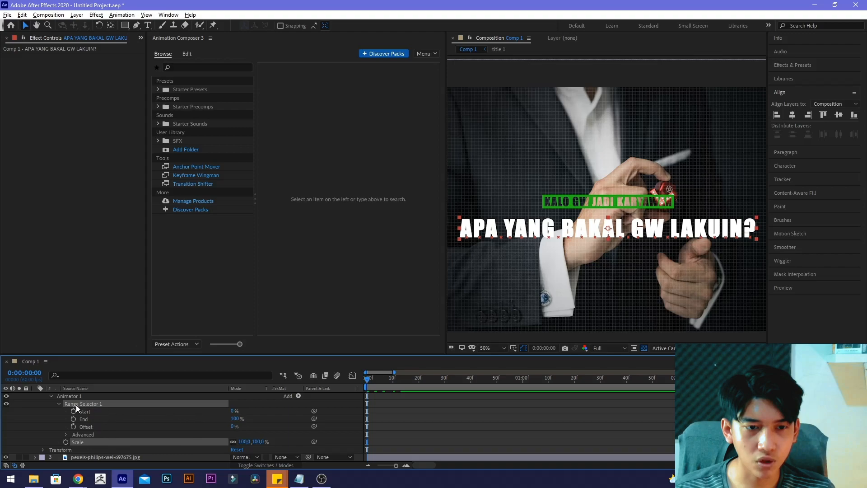
left_click(60, 404)
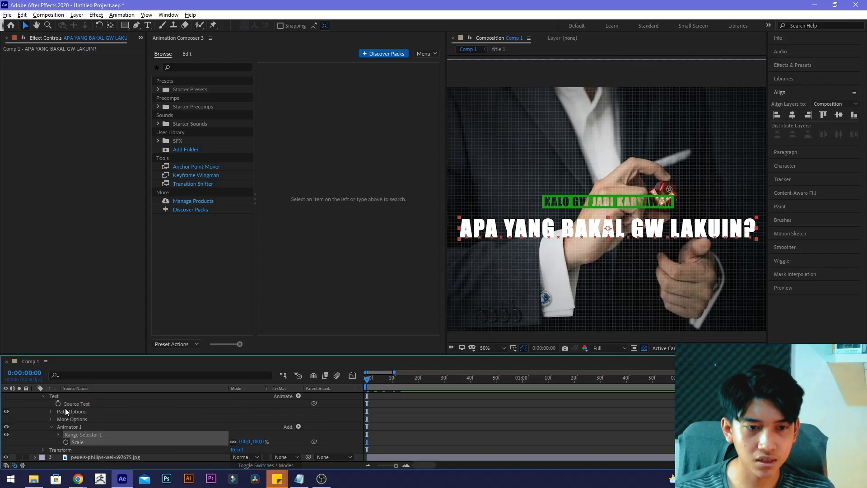
left_click(58, 434)
scroll(109, 441, "down", 2)
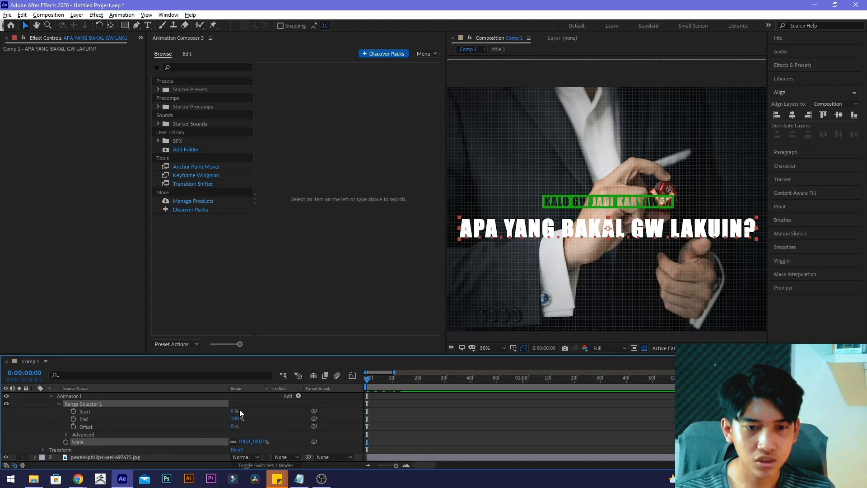
mouse_move(233, 412)
left_mouse_down()
mouse_move(264, 411)
mouse_move(220, 412)
left_mouse_up()
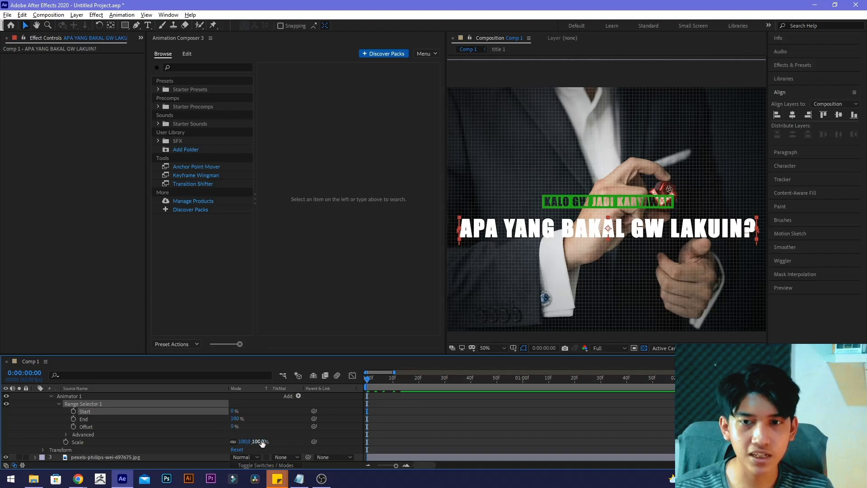
left_click_drag(233, 412, 245, 411)
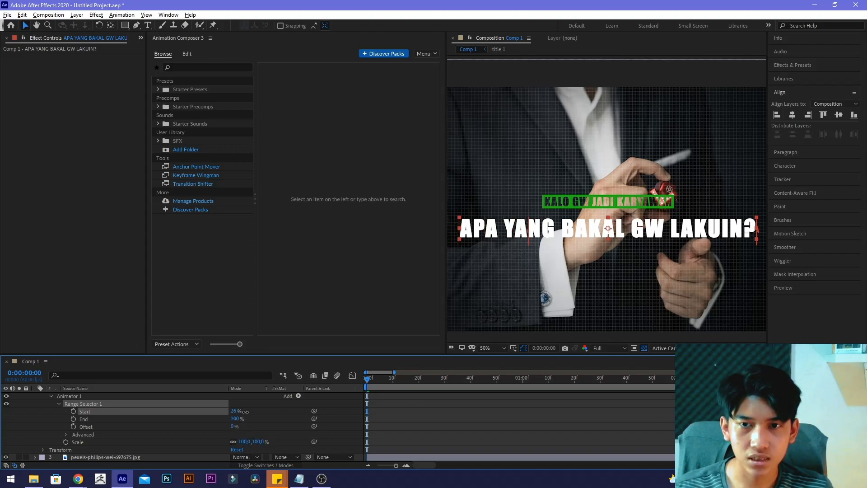
left_click_drag(254, 441, 271, 451)
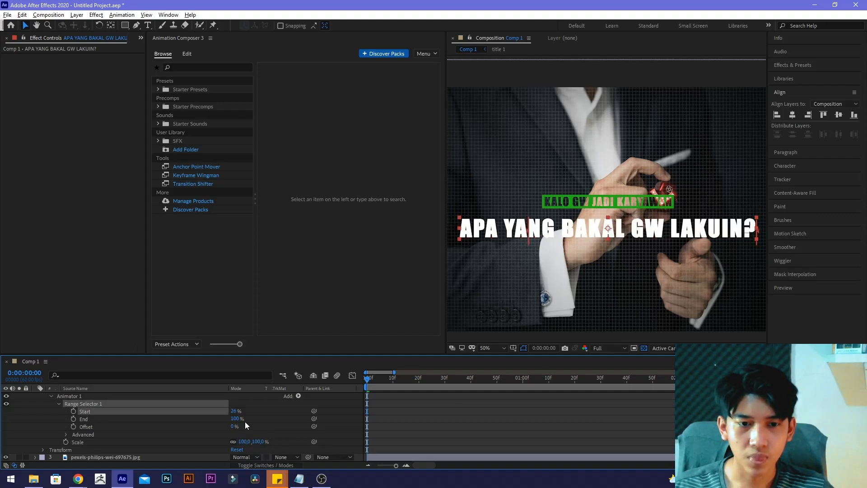
left_click_drag(229, 412, 216, 416)
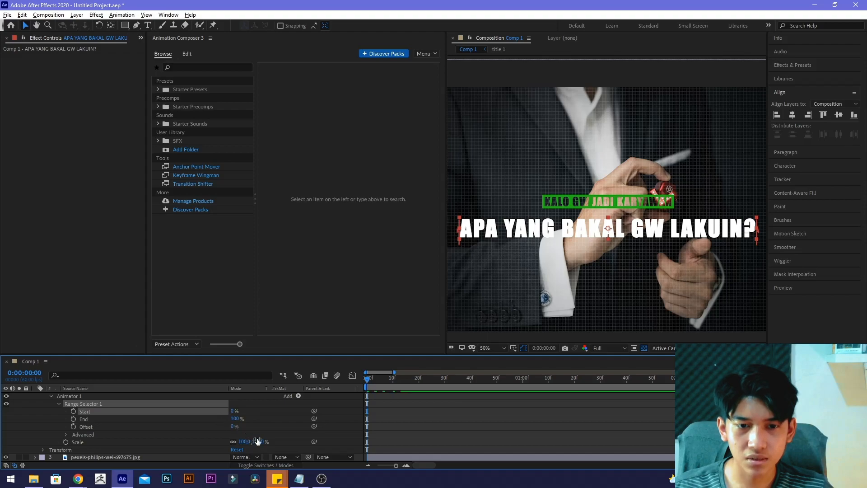
Set the text animator's Scale to 62% with a keyframe at the start of the composition
left_click_drag(260, 442, 243, 440)
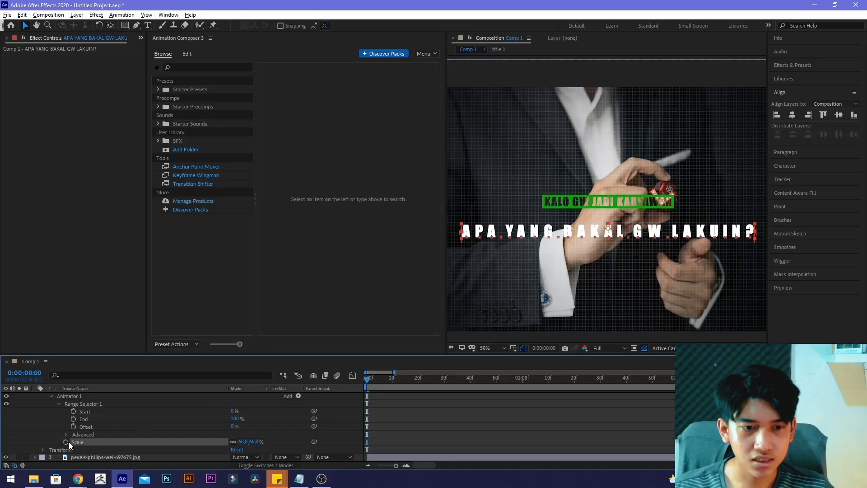
left_click(66, 442)
left_click_drag(251, 444, 248, 445)
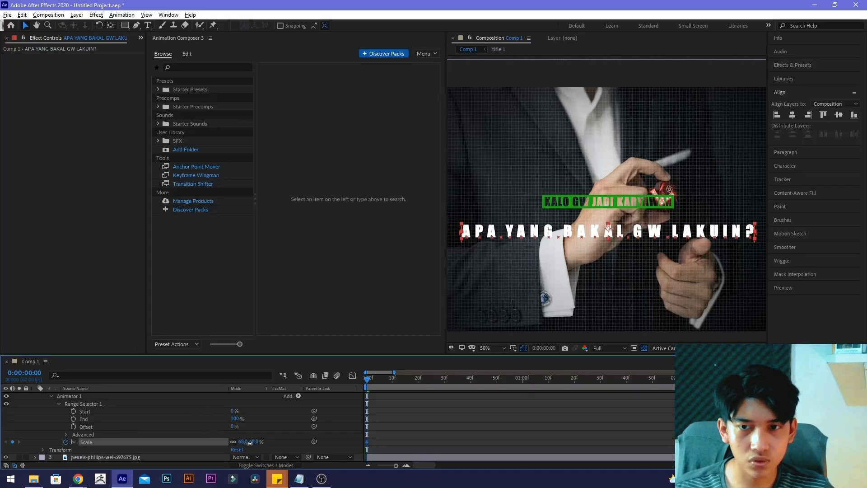
Add a 100% keyframe to the text animator's Scale at 0:00:00:13 and preview the animation from the start
left_click_drag(367, 379, 404, 381)
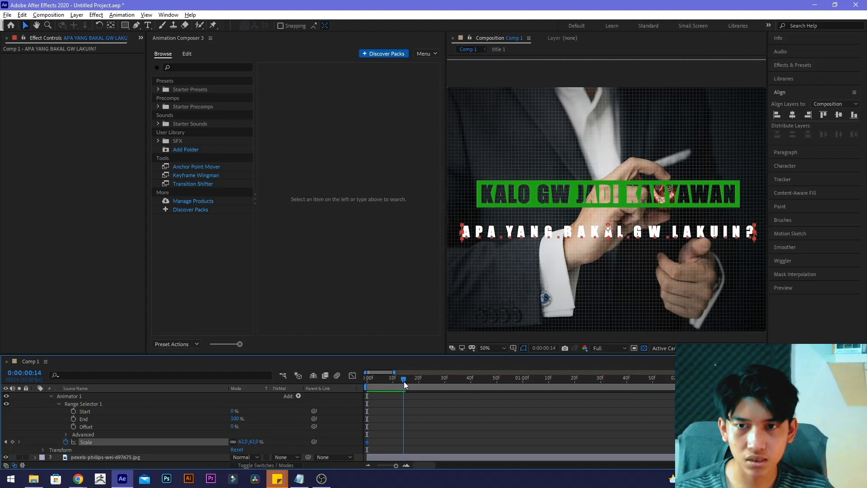
type("100")
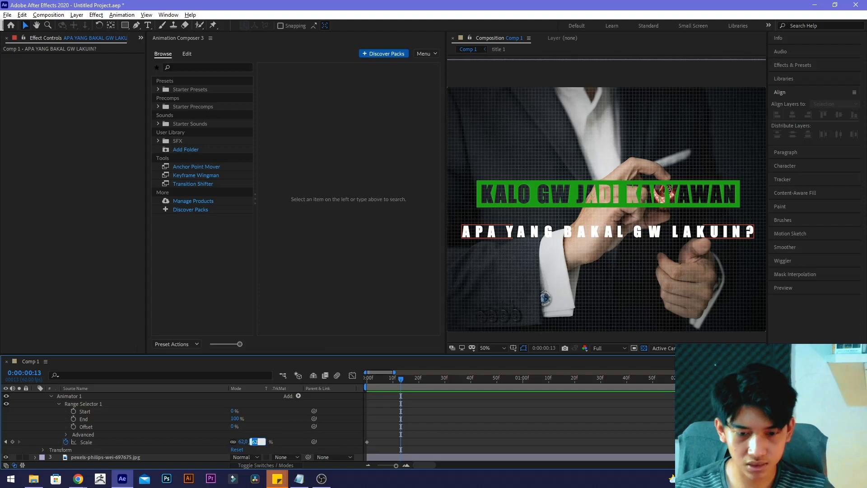
key("Return")
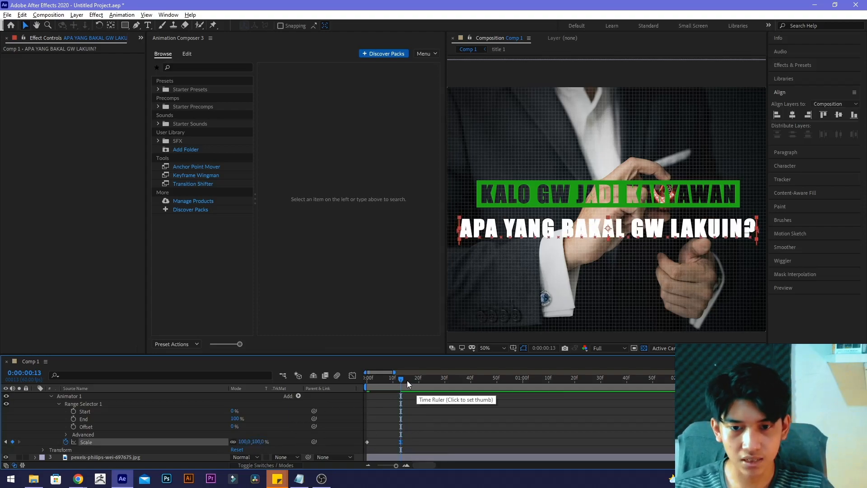
left_click_drag(394, 384, 339, 402)
key("space")
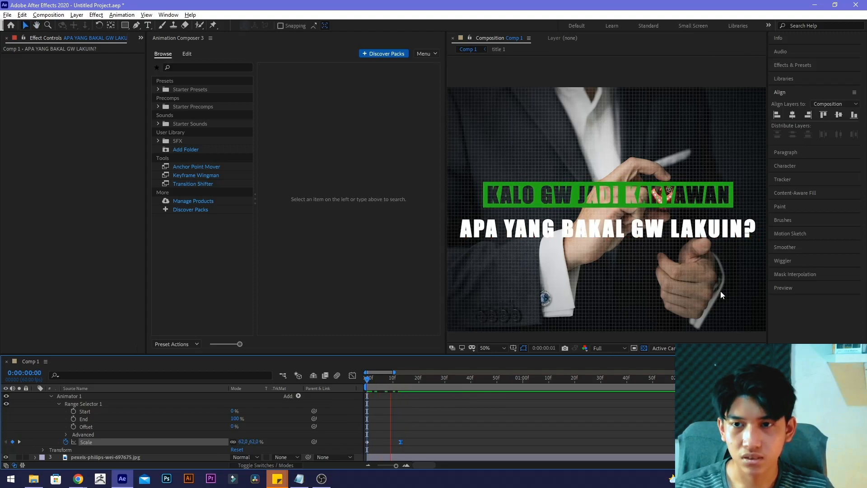
Move the text animator's 100% Scale keyframe to about 0:00:00:44 and preview the slower animation from the start
left_click(407, 379)
left_click(401, 378)
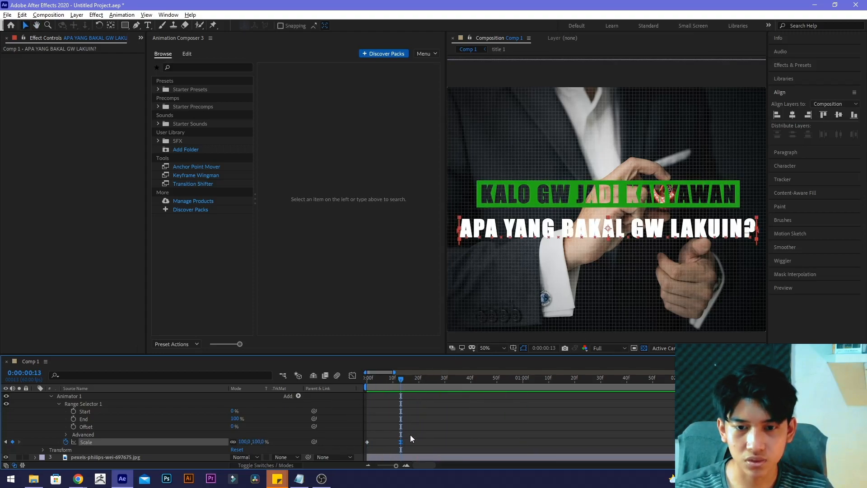
left_click_drag(400, 445, 481, 442)
left_click_drag(384, 381, 367, 381)
key("space")
key("space")
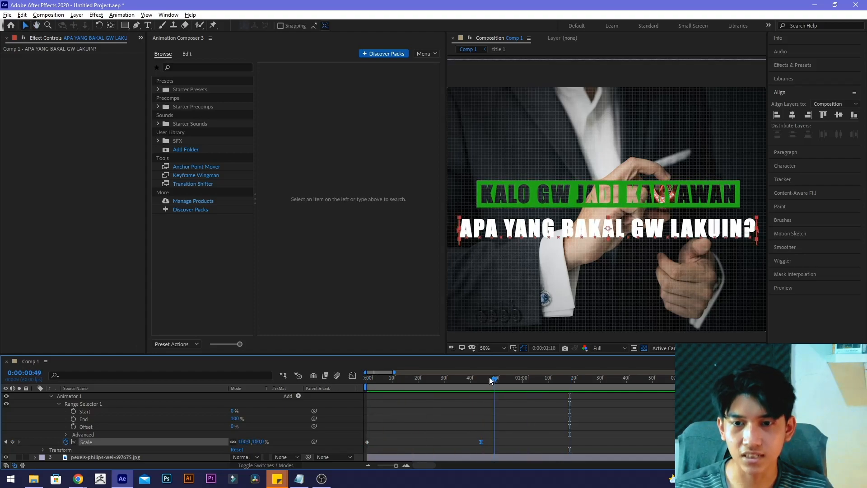
Move the last Scale keyframe of the title 1 layer to about 0:00:00:44 and preview the animation from the start
scroll(464, 433, "up", 5)
left_click(400, 404)
left_click_drag(401, 403, 466, 404)
left_click(481, 381)
key("space")
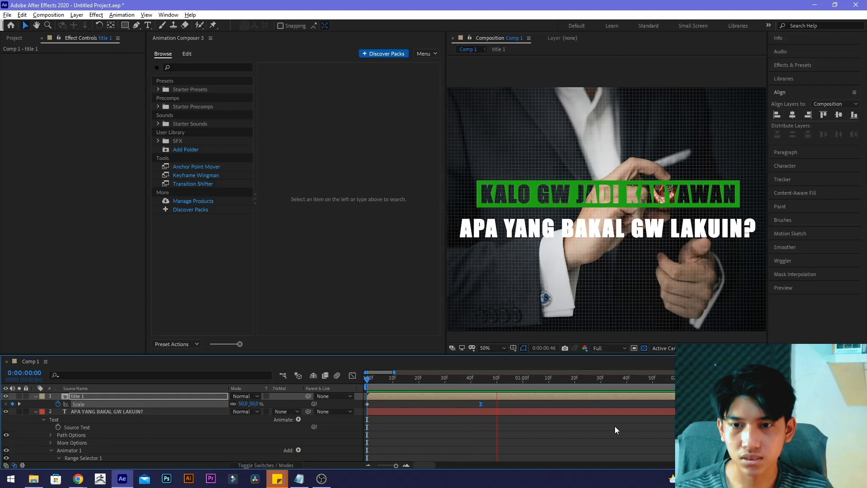
key("space")
Collapse the expanded properties of title 1 and the white text layer, and replay both title animations from the start
left_click(128, 411)
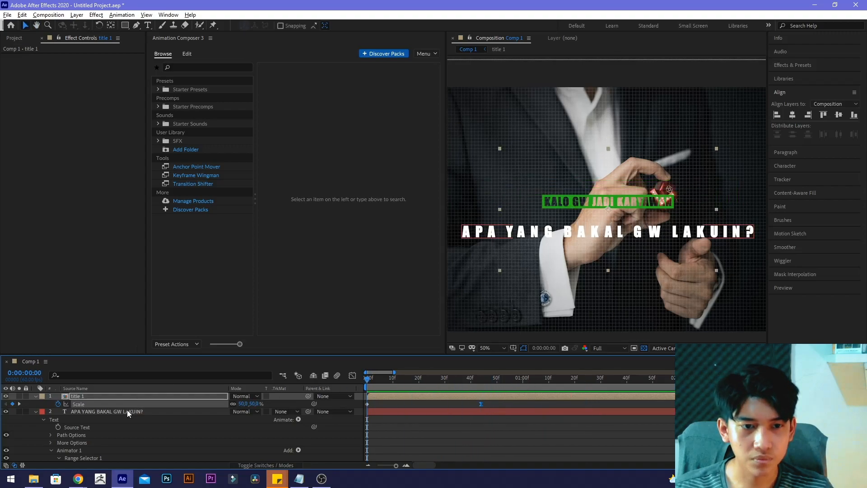
key("s")
key("s")
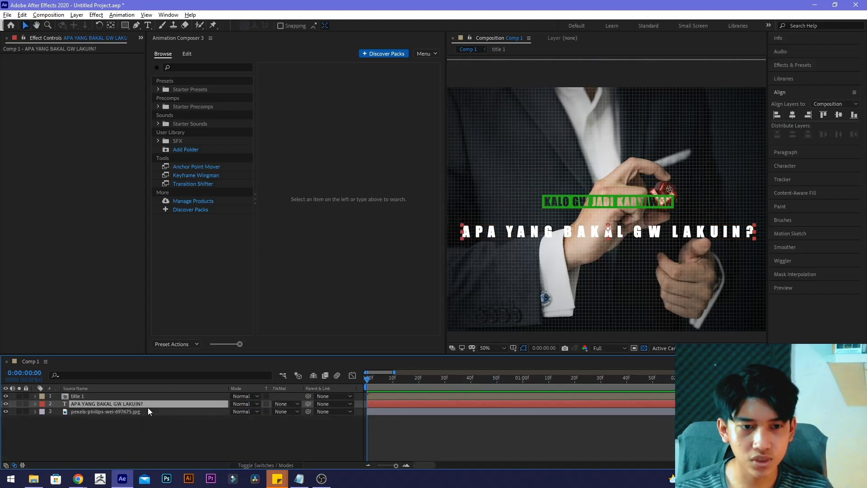
key("space")
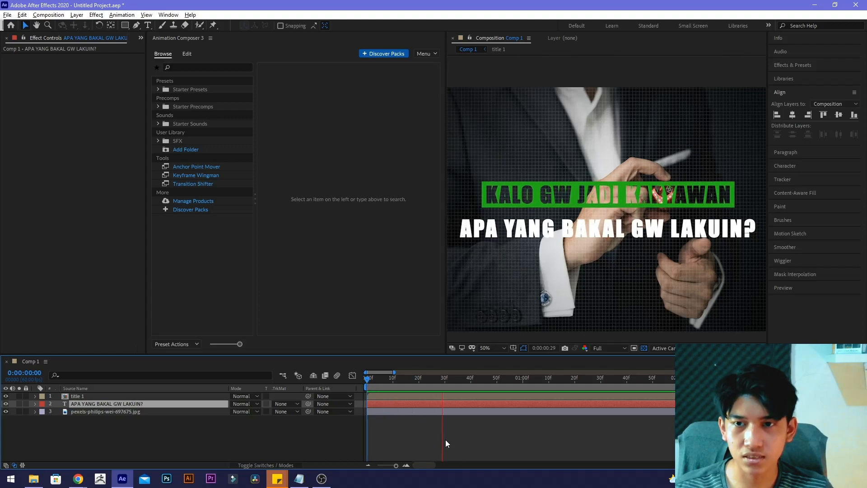
key("space")
key("space")
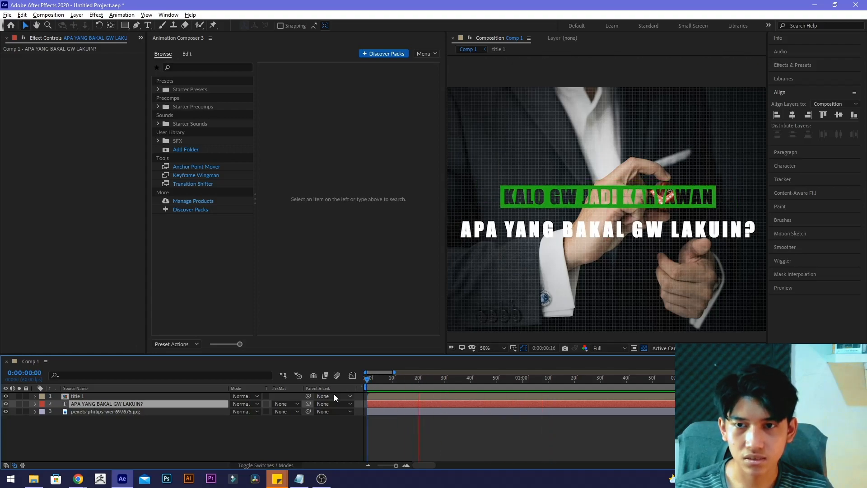
left_click(390, 380)
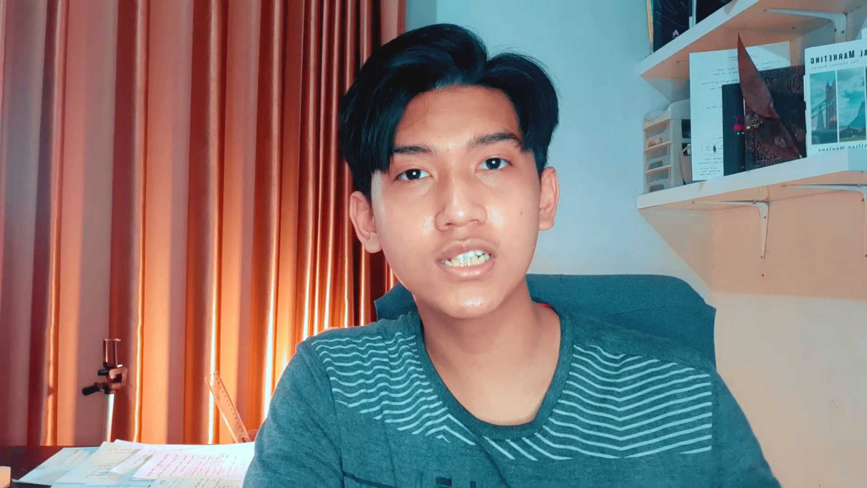